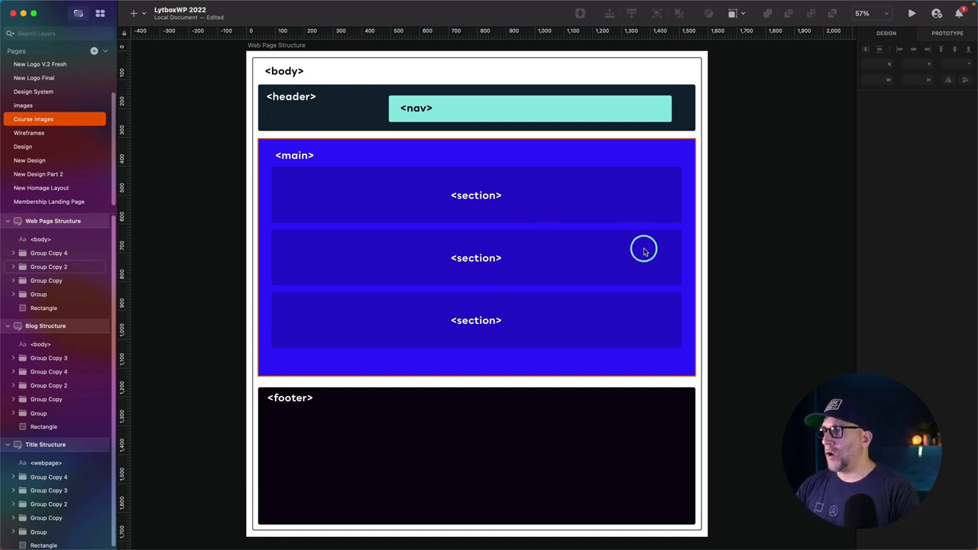
Examine the Web Page Structure diagram and the neighbouring Blog Structure diagram with its article and aside areas
{"action": "scroll", "coordinate": [643, 250], "scroll_direction": "right", "scroll_amount": 10}
{"action": "scroll", "coordinate": [644, 249], "scroll_direction": "right", "scroll_amount": 5}
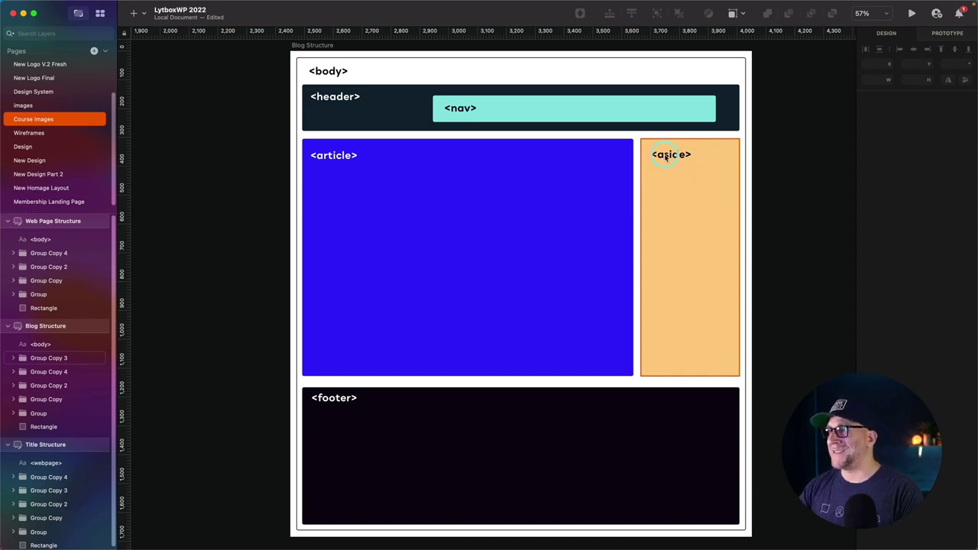
{"action": "scroll", "coordinate": [738, 432], "scroll_direction": "right", "scroll_amount": 2}
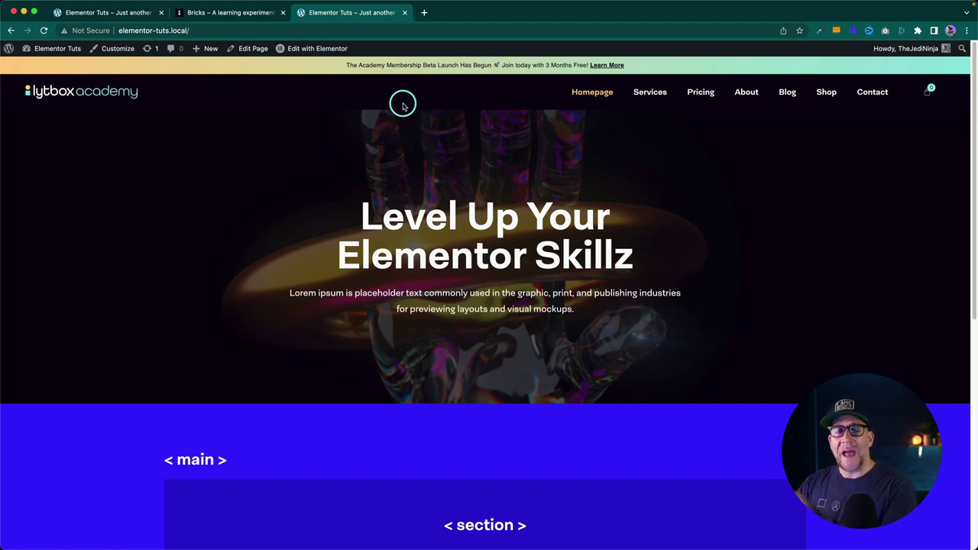
Open the Dark Header template in Elementor and review the HTML Tag options of its navigation section, keeping header
{"action": "mouse_move", "coordinate": [308, 47]}
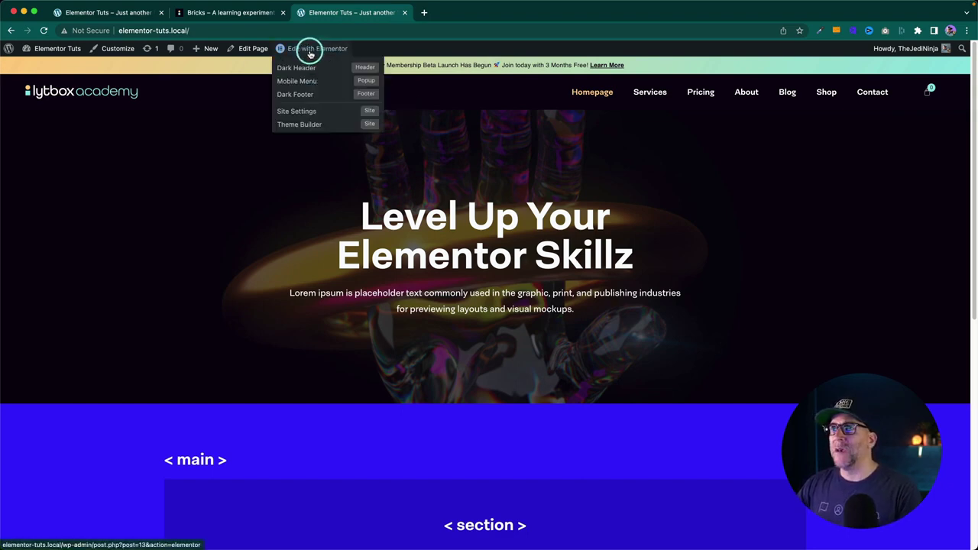
{"action": "left_click", "coordinate": [298, 69]}
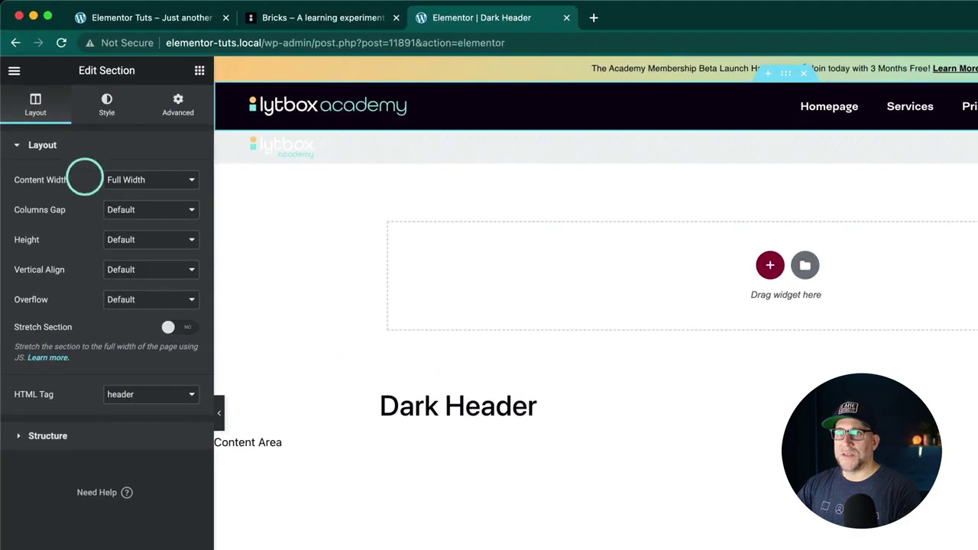
{"action": "left_click_drag", "start_coordinate": [17, 392], "coordinate": [131, 401]}
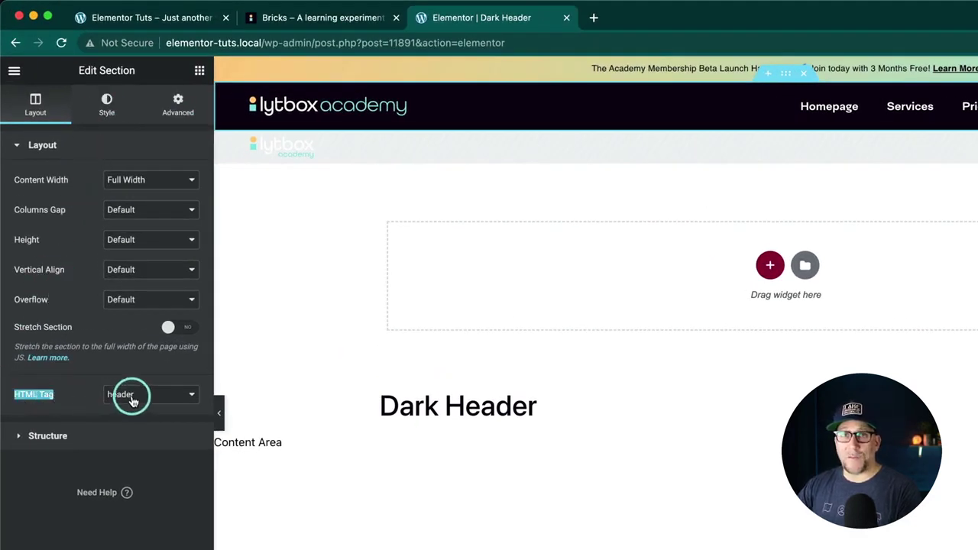
{"action": "left_click", "coordinate": [132, 401]}
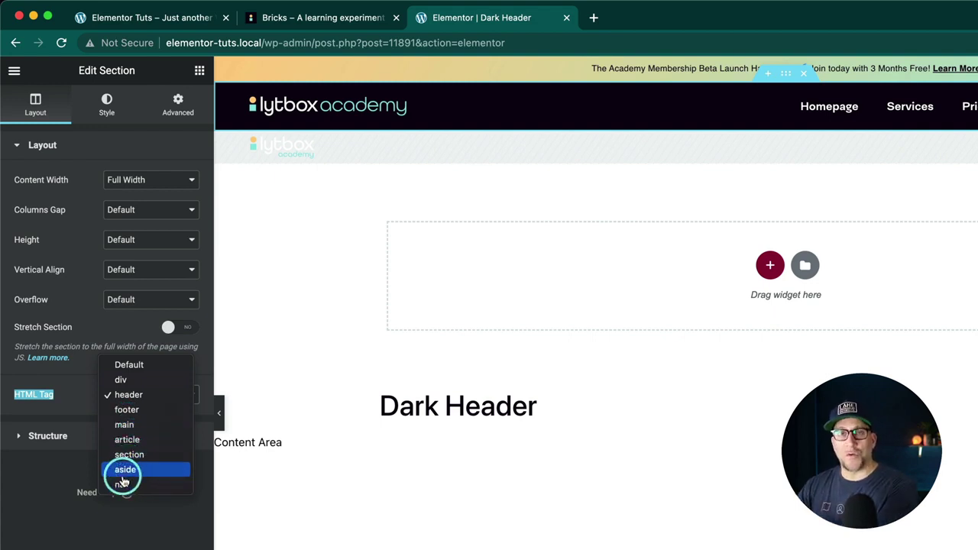
{"action": "left_click", "coordinate": [133, 396]}
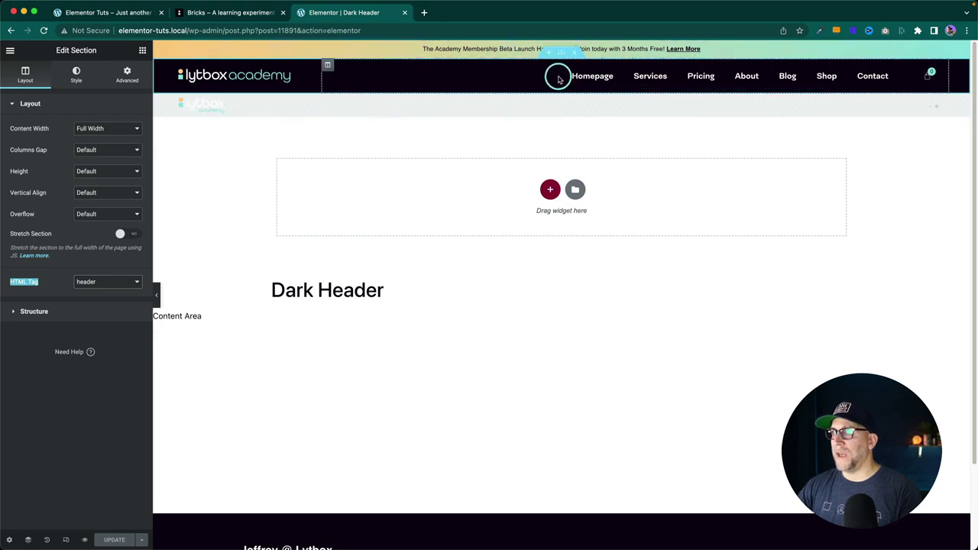
Open the settings of the header's Nav Menu widget and preview the Dark Header template in a new tab
{"action": "left_click", "coordinate": [902, 69]}
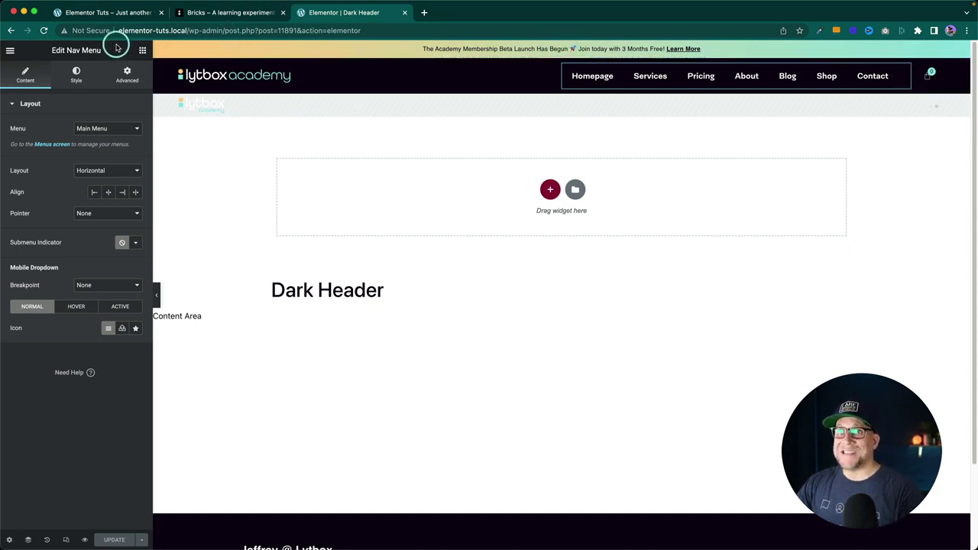
{"action": "left_click_drag", "start_coordinate": [101, 51], "coordinate": [52, 50]}
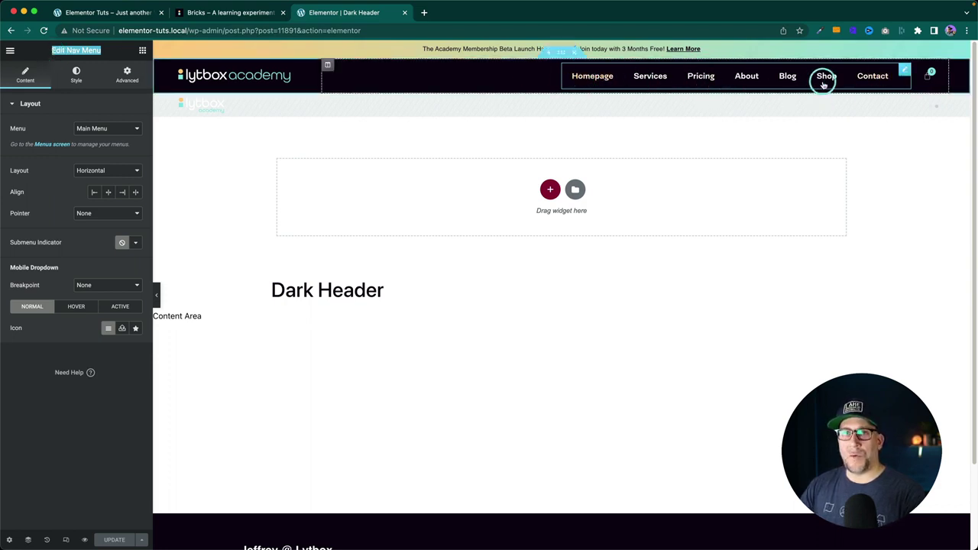
{"action": "mouse_move", "coordinate": [84, 537]}
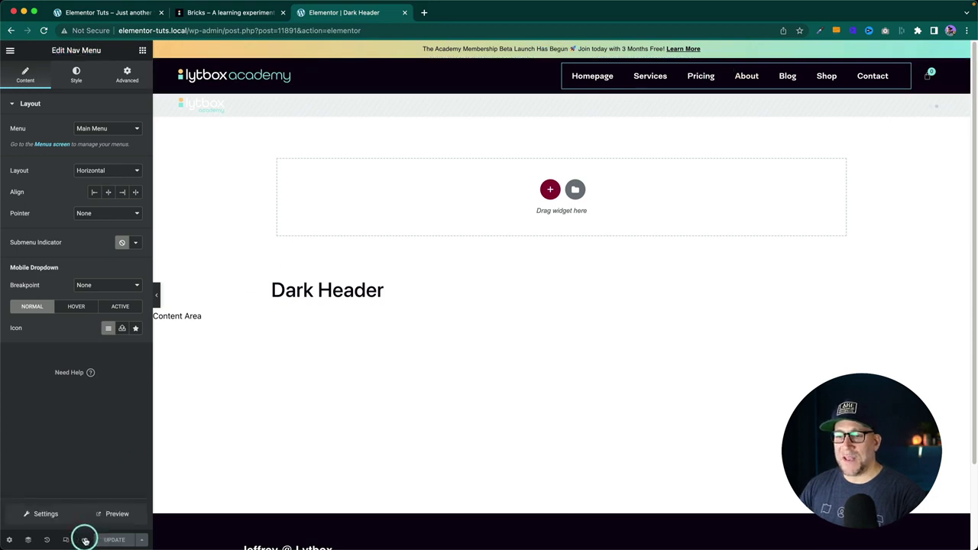
{"action": "left_click", "coordinate": [114, 522]}
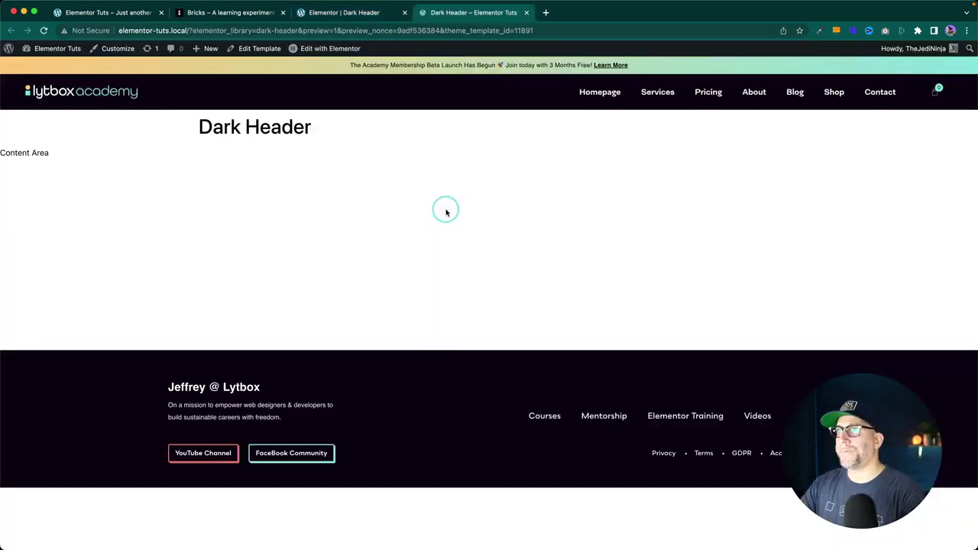
Inspect the previewed navigation bar's markup and select its enclosing header element in DevTools
{"action": "right_click", "coordinate": [489, 85]}
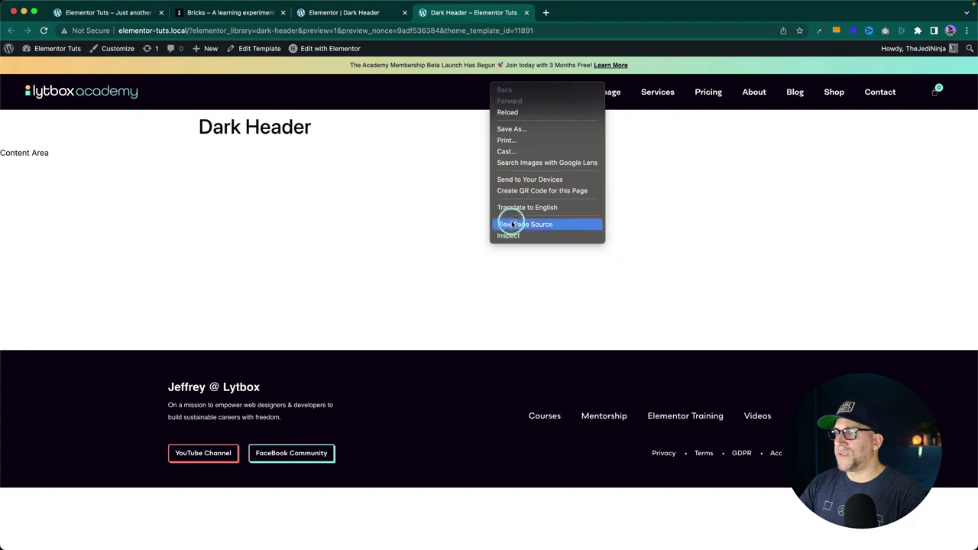
{"action": "left_click", "coordinate": [510, 235]}
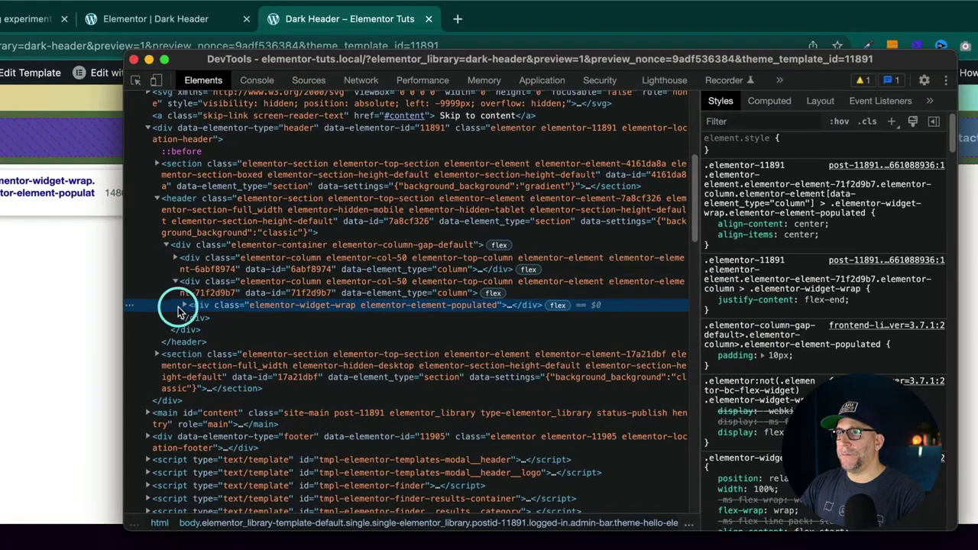
{"action": "left_click", "coordinate": [173, 208]}
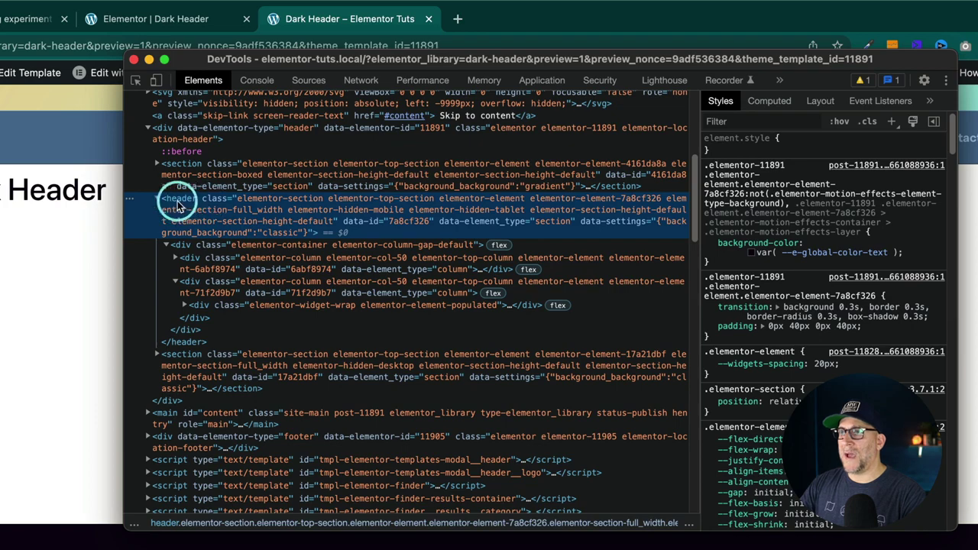
{"action": "left_click_drag", "start_coordinate": [600, 60], "coordinate": [163, 52]}
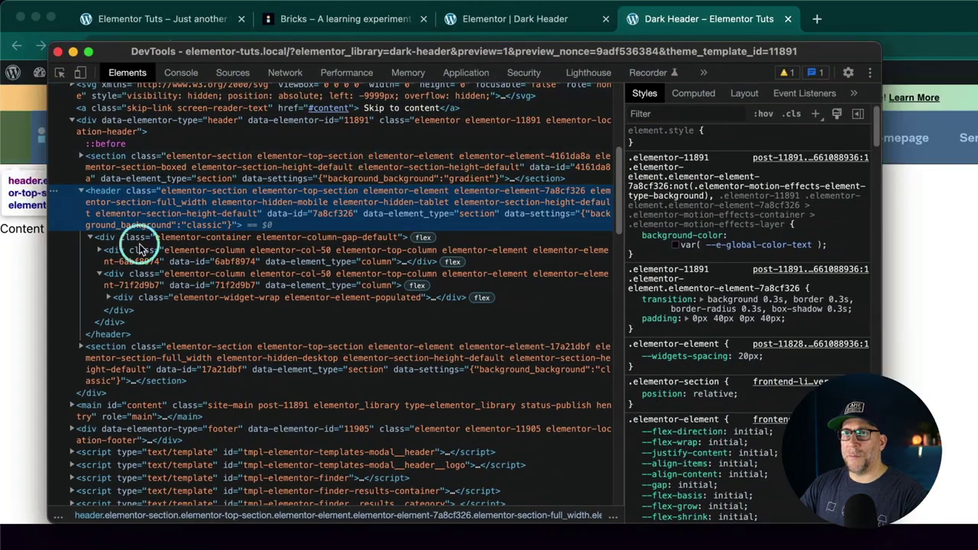
Inspect the Homepage menu link, examine the nav element wrapping the menu items, and close the Dark Header preview
{"action": "left_click", "coordinate": [954, 203]}
{"action": "right_click", "coordinate": [901, 142]}
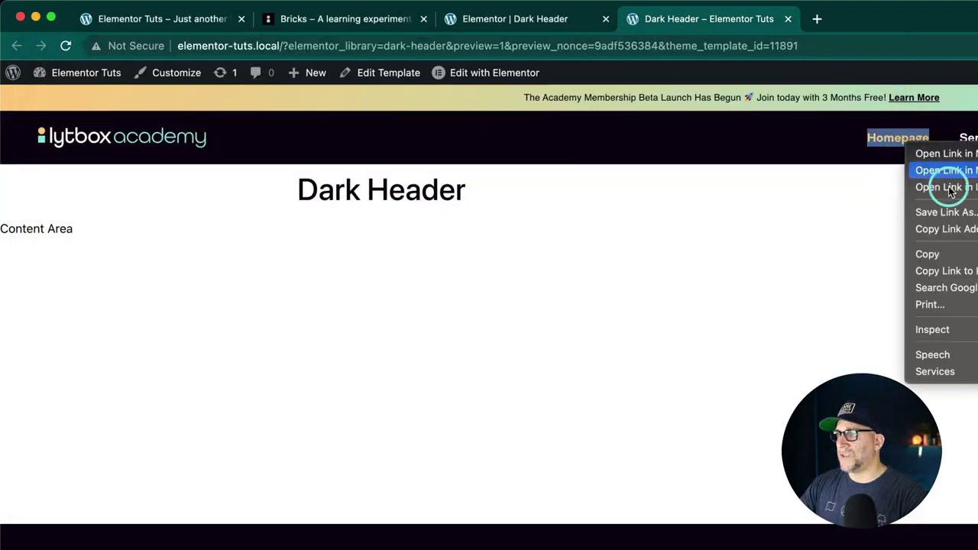
{"action": "left_click", "coordinate": [948, 330]}
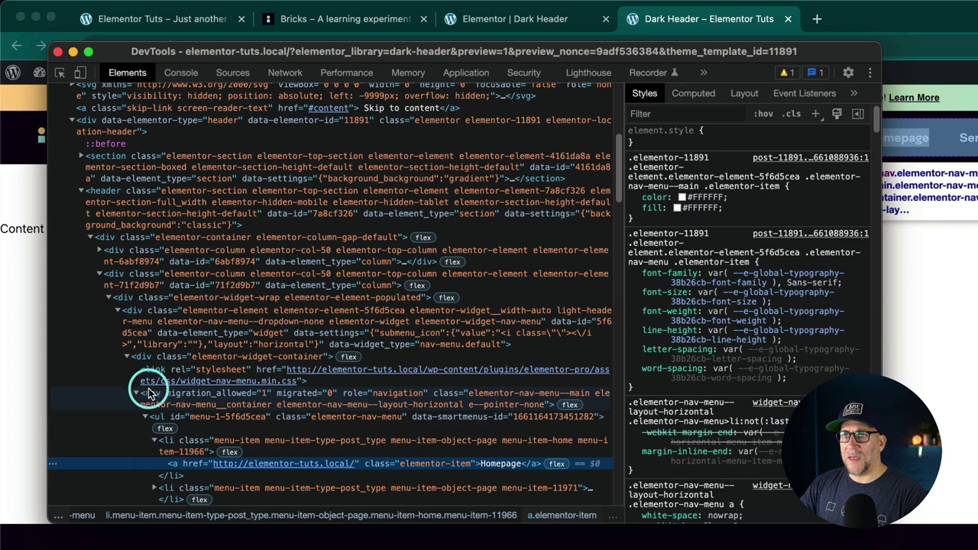
{"action": "left_click", "coordinate": [144, 392]}
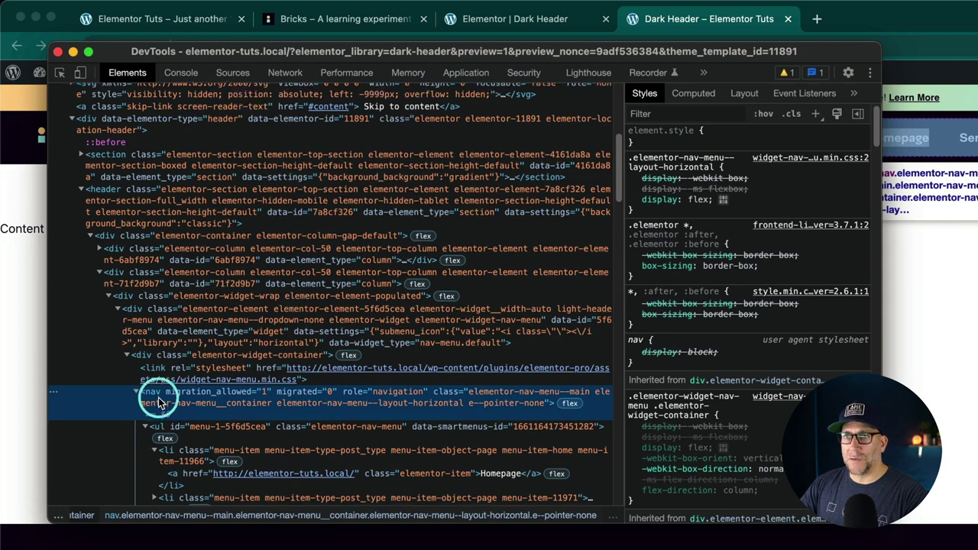
{"action": "scroll", "coordinate": [157, 400], "scroll_direction": "down", "scroll_amount": 5}
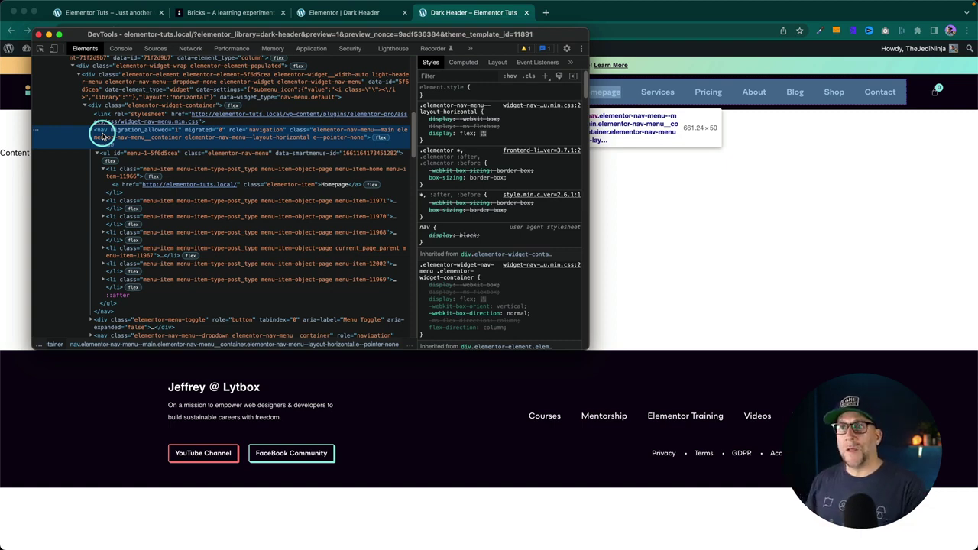
{"action": "left_click", "coordinate": [101, 135]}
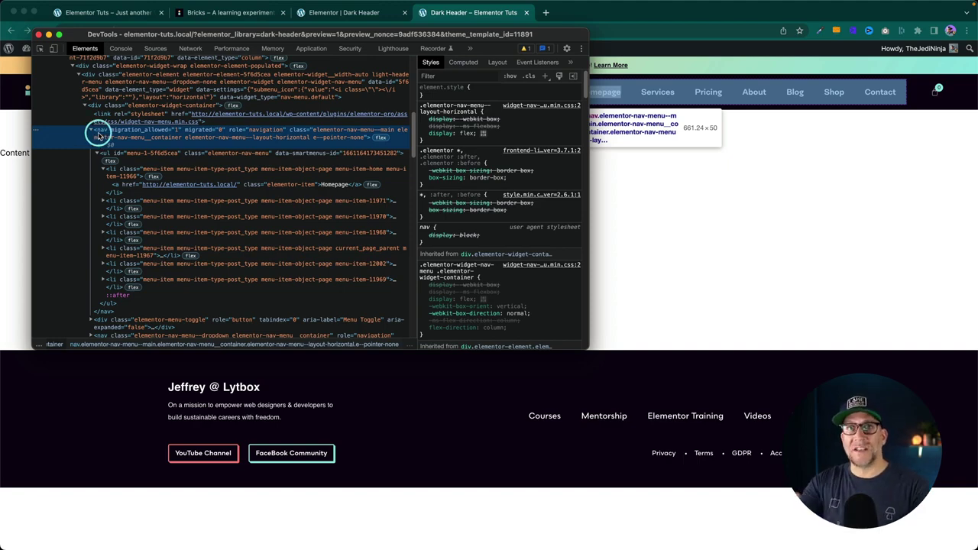
{"action": "key", "text": "super+w"}
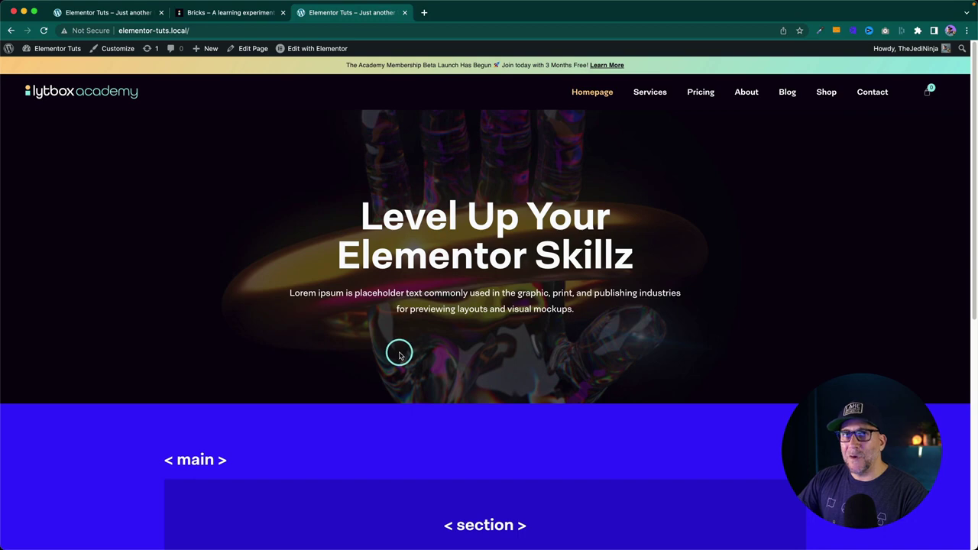
Open the Dark Footer template in Elementor and review the HTML Tag options of its section, keeping footer
{"action": "scroll", "coordinate": [399, 353], "scroll_direction": "down", "scroll_amount": 10}
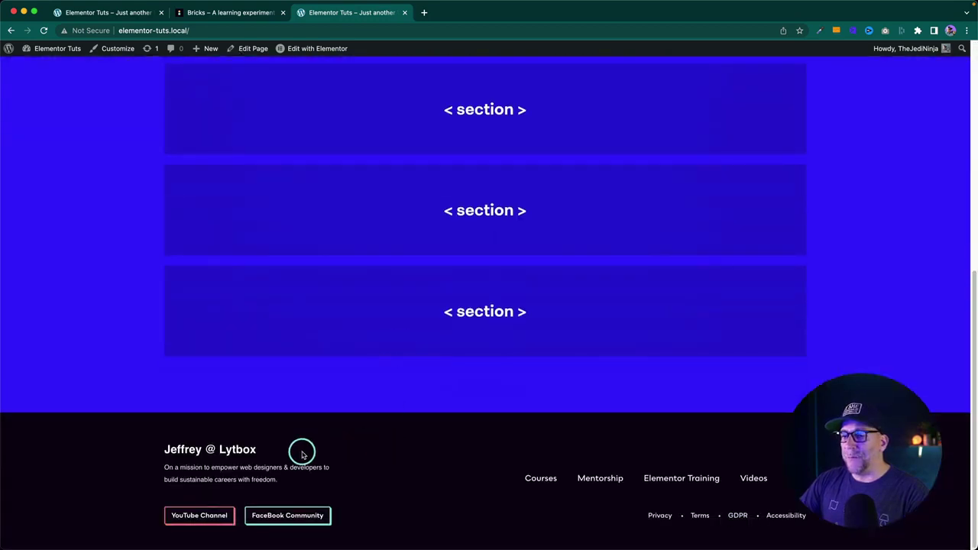
{"action": "mouse_move", "coordinate": [310, 46]}
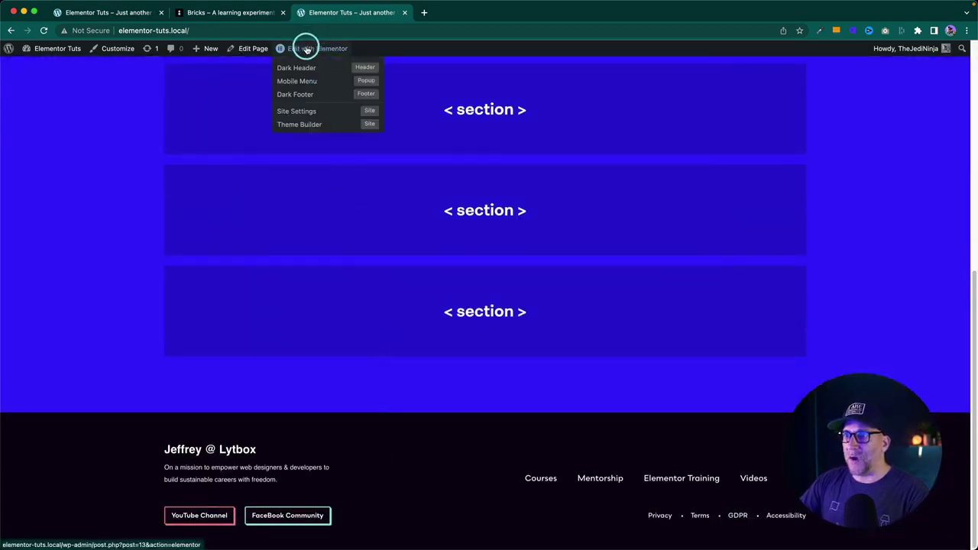
{"action": "left_click", "coordinate": [304, 94]}
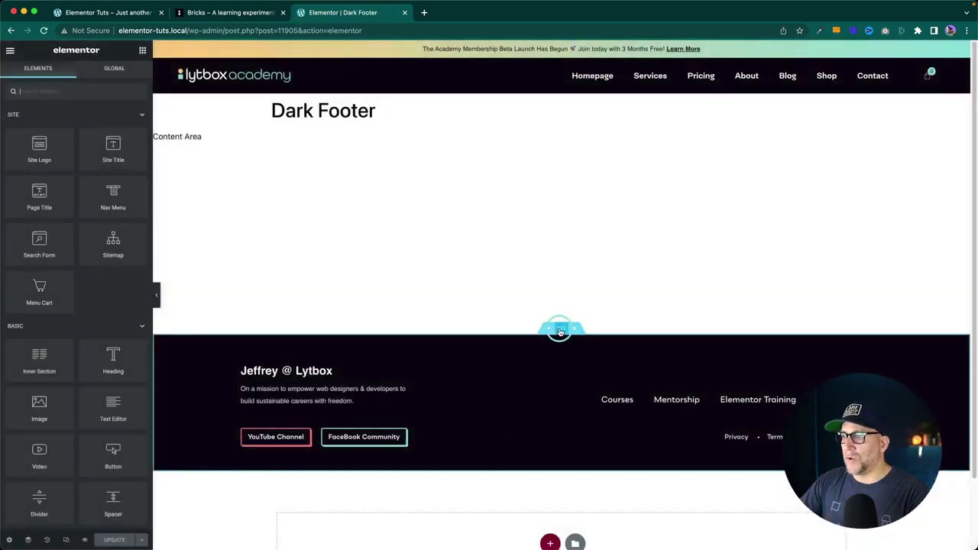
{"action": "left_click", "coordinate": [560, 330]}
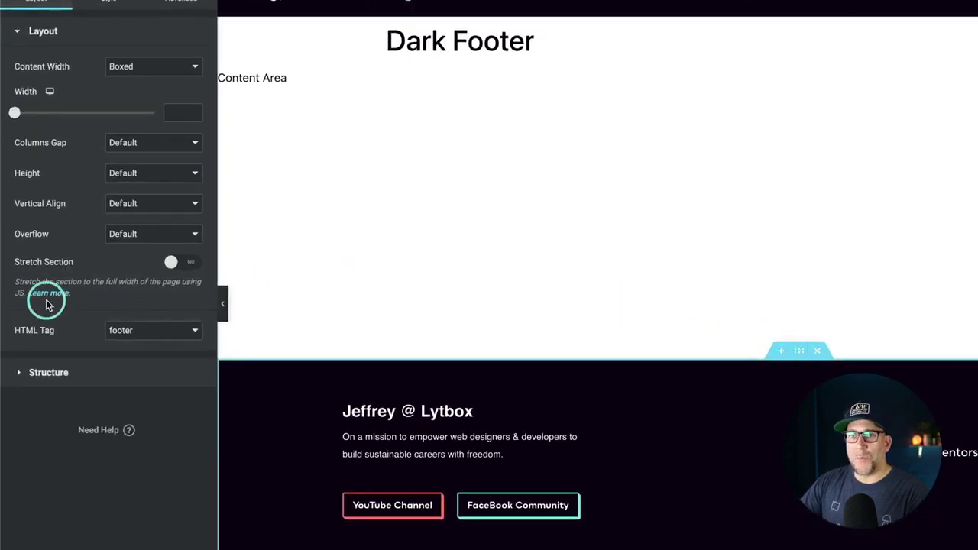
{"action": "left_click_drag", "start_coordinate": [15, 328], "coordinate": [58, 334]}
{"action": "left_click", "coordinate": [120, 341]}
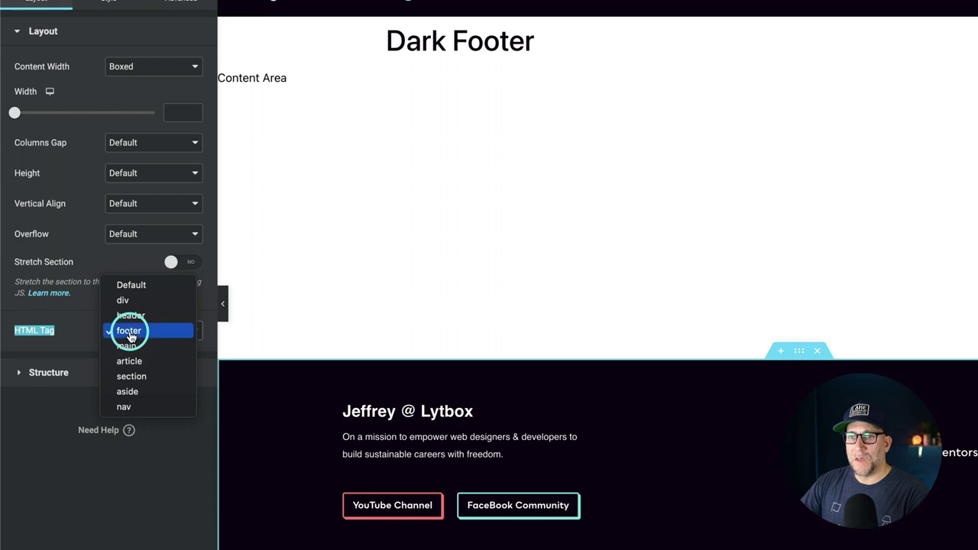
{"action": "left_click", "coordinate": [129, 335]}
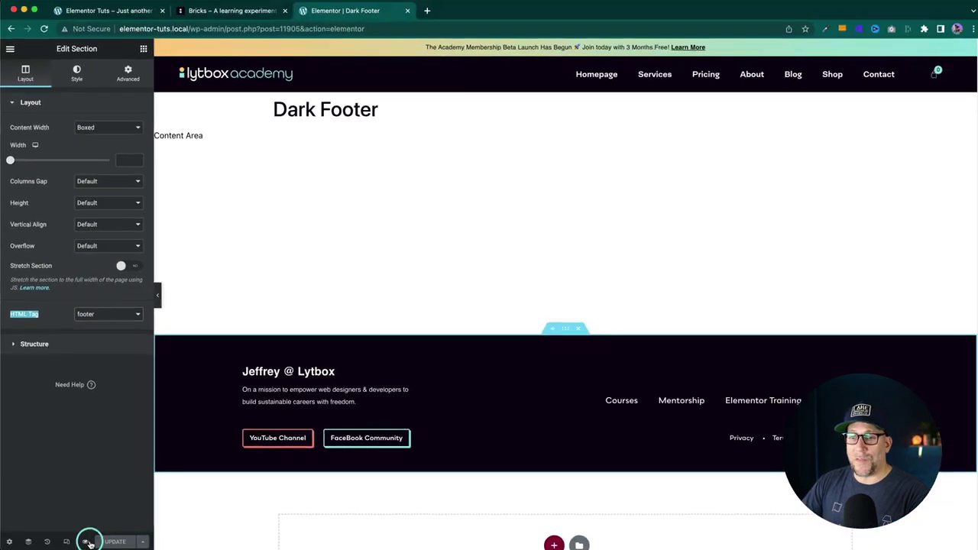
Preview the Dark Footer template in a new tab and inspect the footer area's markup
{"action": "left_click", "coordinate": [96, 537]}
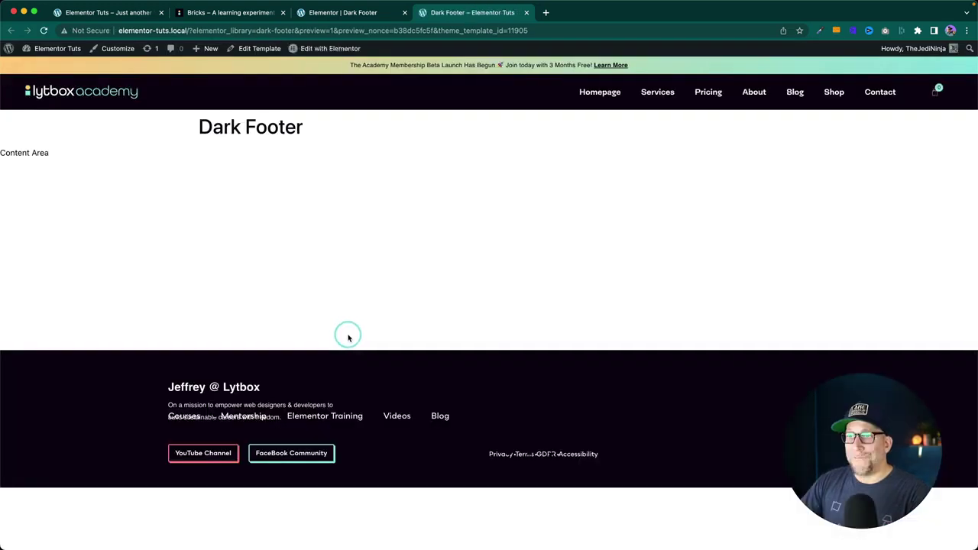
{"action": "right_click", "coordinate": [511, 364]}
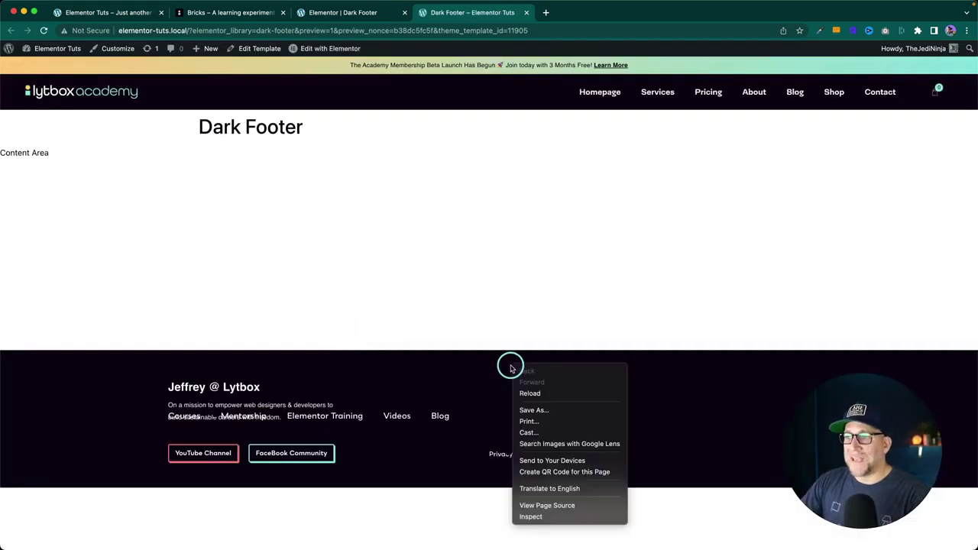
{"action": "left_click", "coordinate": [532, 516]}
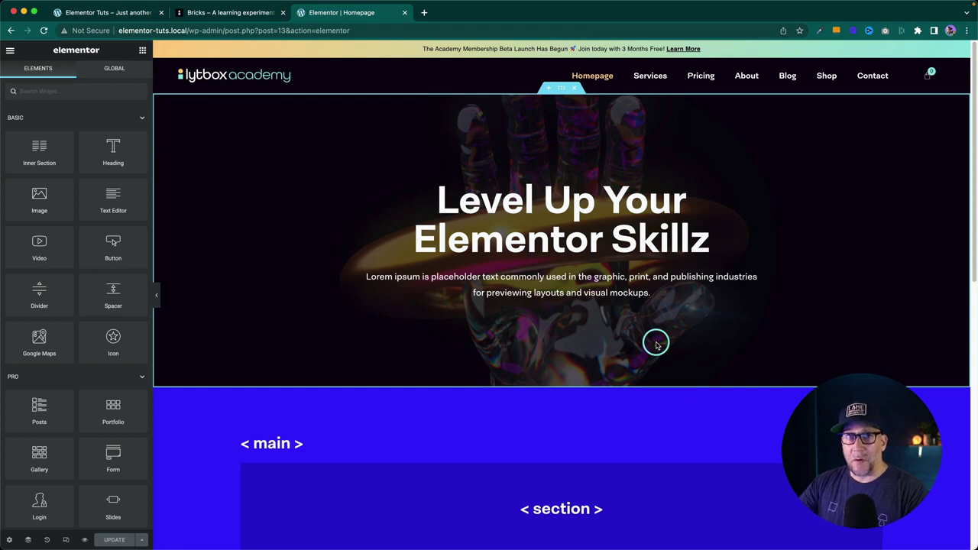
Open the settings of the blue < main > section on the Homepage and review its HTML Tag options, keeping main
{"action": "scroll", "coordinate": [656, 343], "scroll_direction": "down", "scroll_amount": 5}
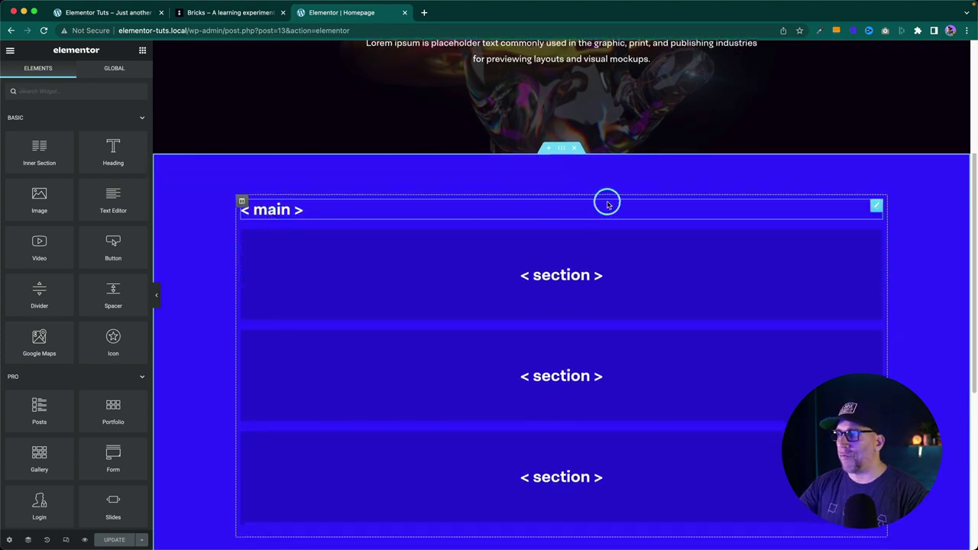
{"action": "scroll", "coordinate": [607, 201], "scroll_direction": "down", "scroll_amount": 1}
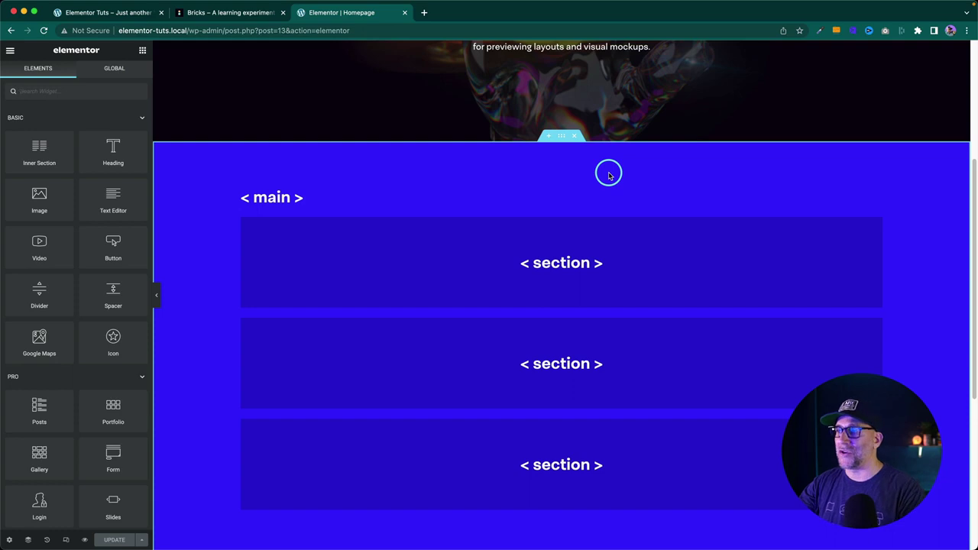
{"action": "left_click", "coordinate": [561, 137]}
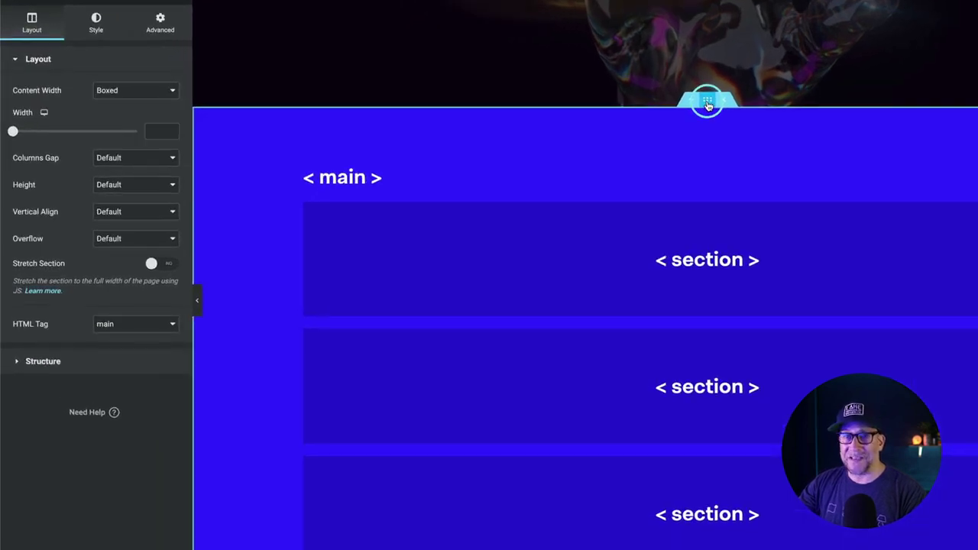
{"action": "left_click_drag", "start_coordinate": [707, 105], "coordinate": [707, 115]}
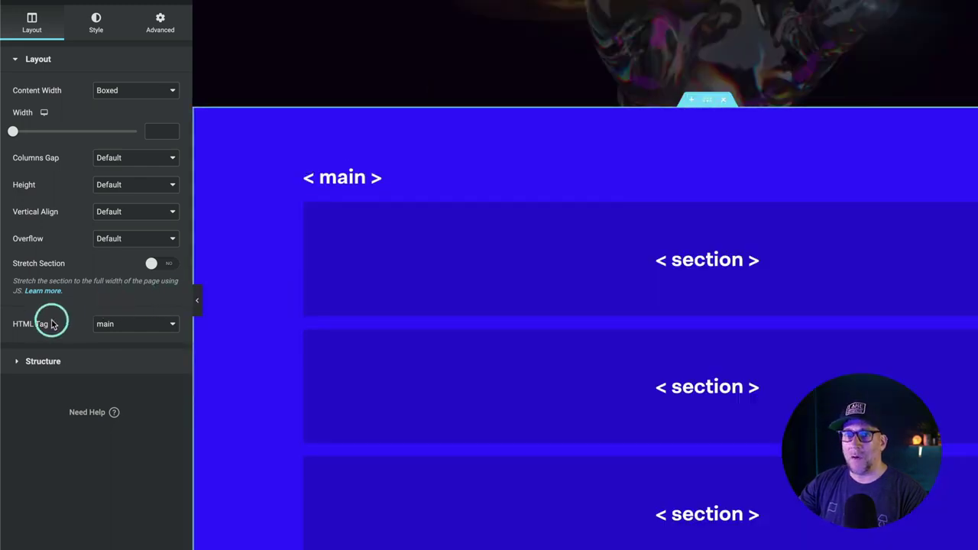
{"action": "left_click_drag", "start_coordinate": [11, 324], "coordinate": [58, 324]}
{"action": "left_click", "coordinate": [148, 327]}
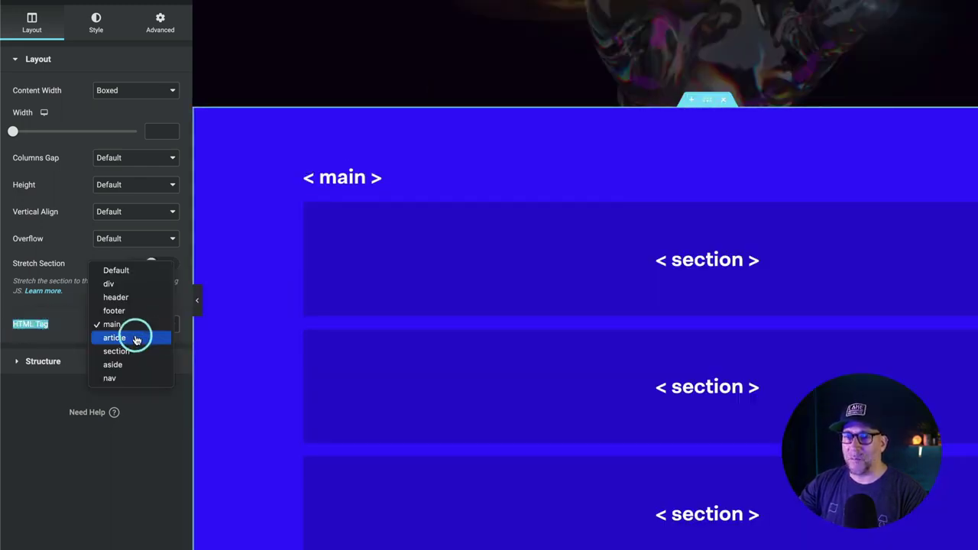
{"action": "left_click", "coordinate": [125, 325]}
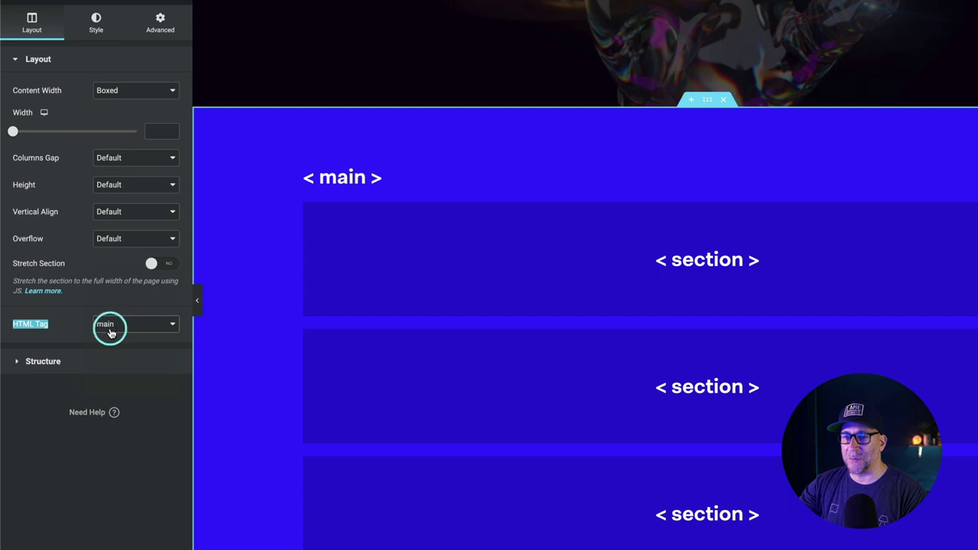
{"action": "left_click", "coordinate": [73, 324]}
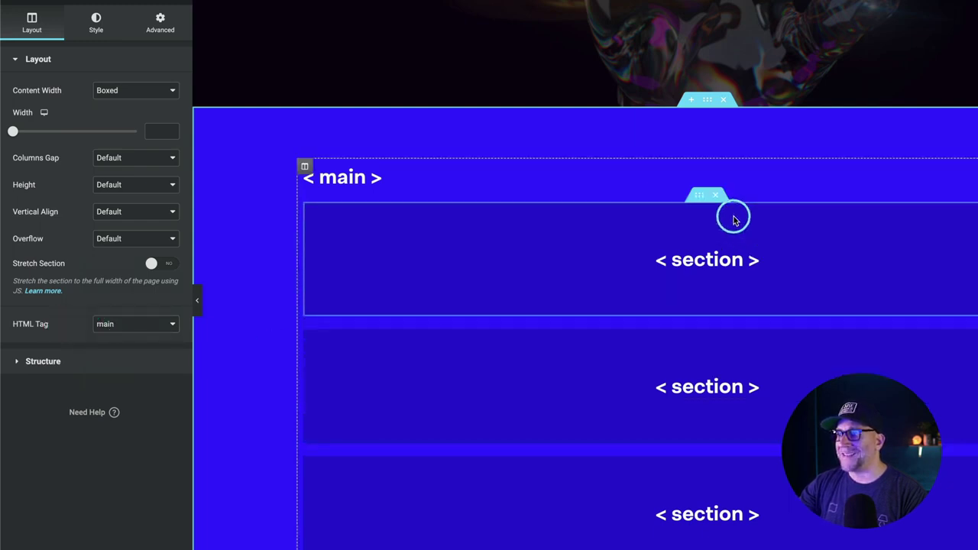
Check the HTML Tag setting of the first and second inner sections inside the main section, keeping section
{"action": "left_click", "coordinate": [698, 199]}
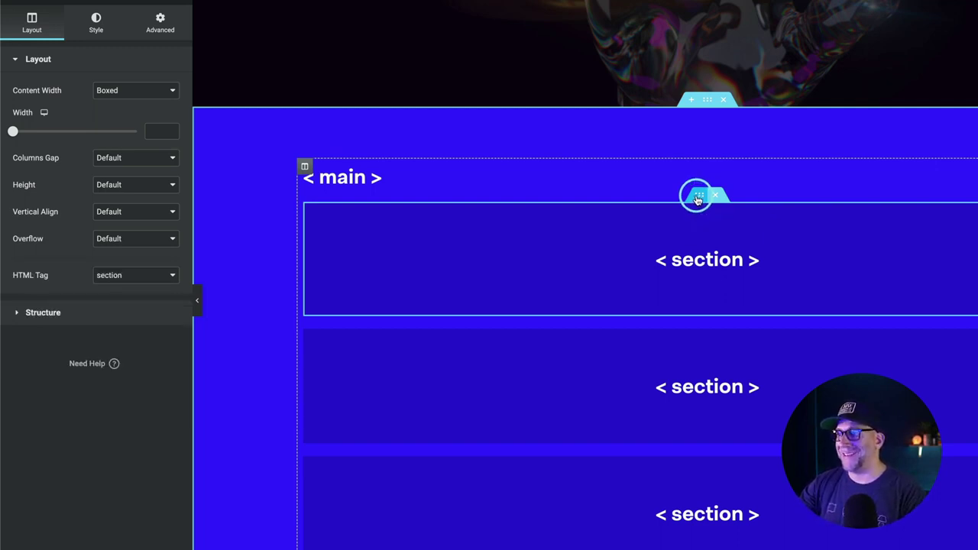
{"action": "left_click", "coordinate": [698, 327]}
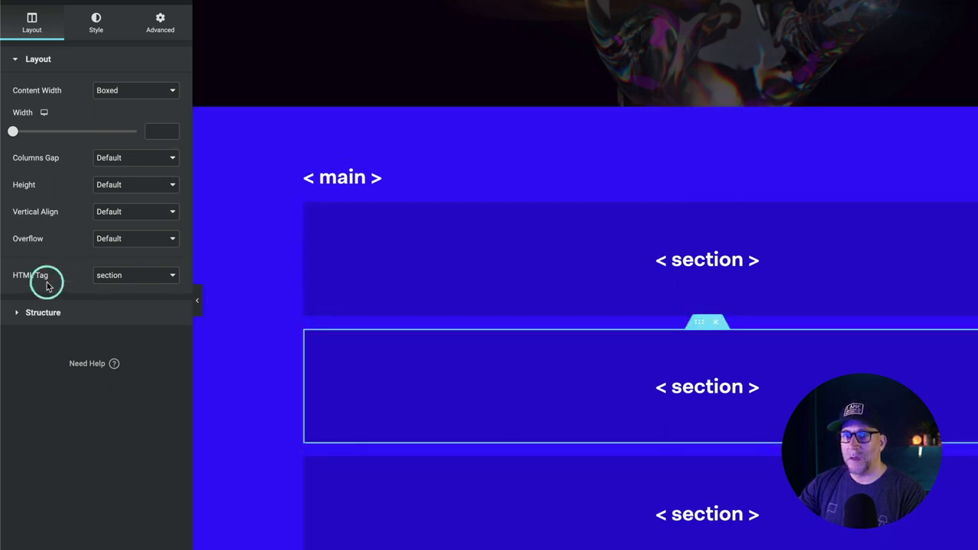
{"action": "left_click_drag", "start_coordinate": [15, 280], "coordinate": [47, 281]}
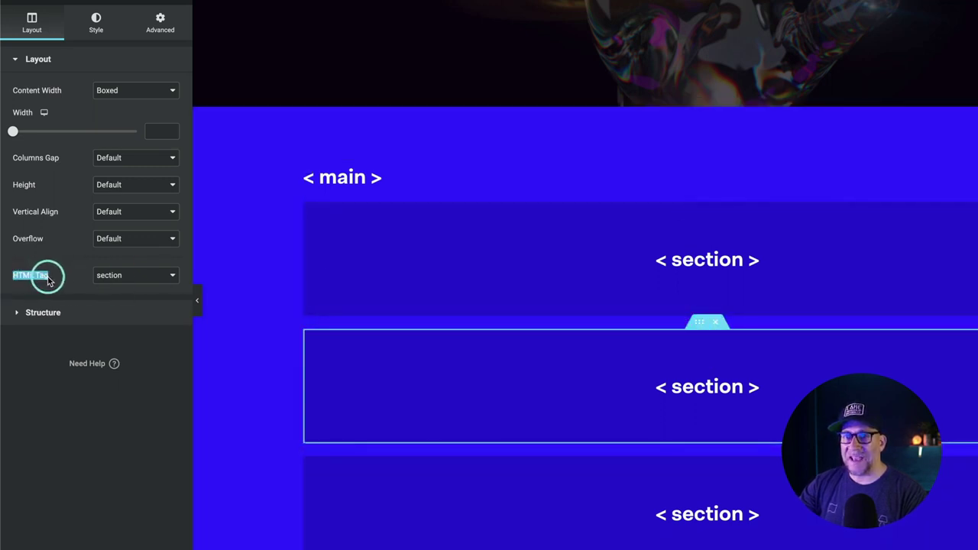
{"action": "left_click", "coordinate": [122, 276]}
{"action": "left_click", "coordinate": [75, 285]}
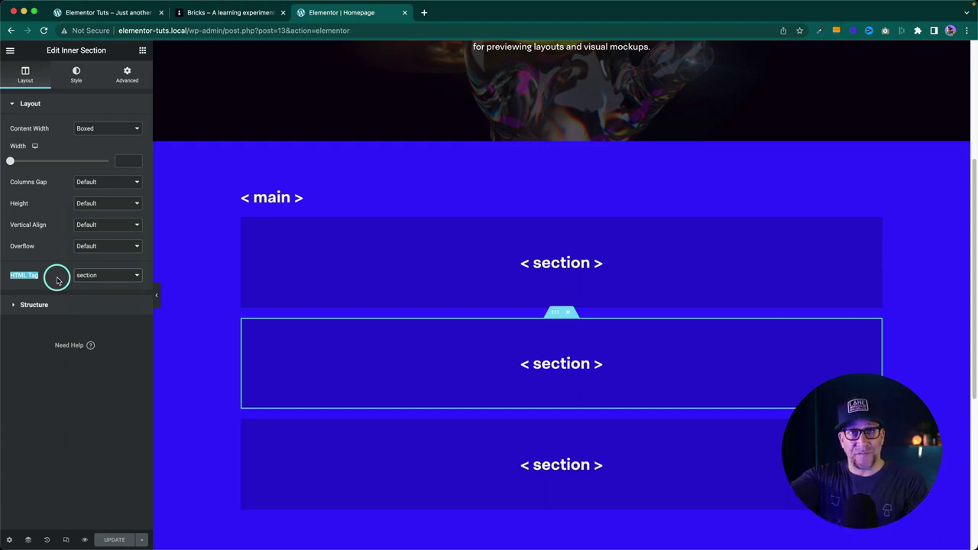
Preview the Homepage in a new tab and view its < main > area
{"action": "scroll", "coordinate": [410, 357], "scroll_direction": "up", "scroll_amount": 3}
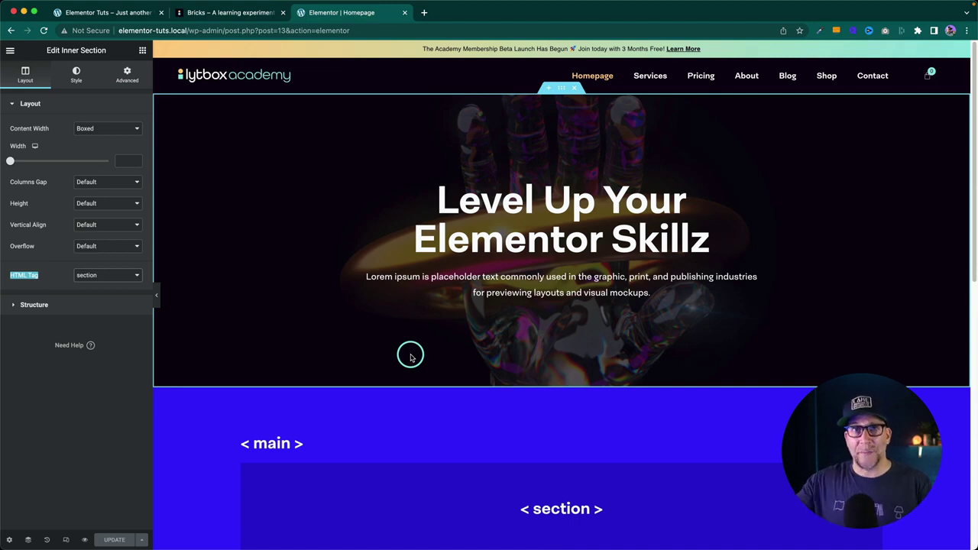
{"action": "left_click", "coordinate": [84, 538]}
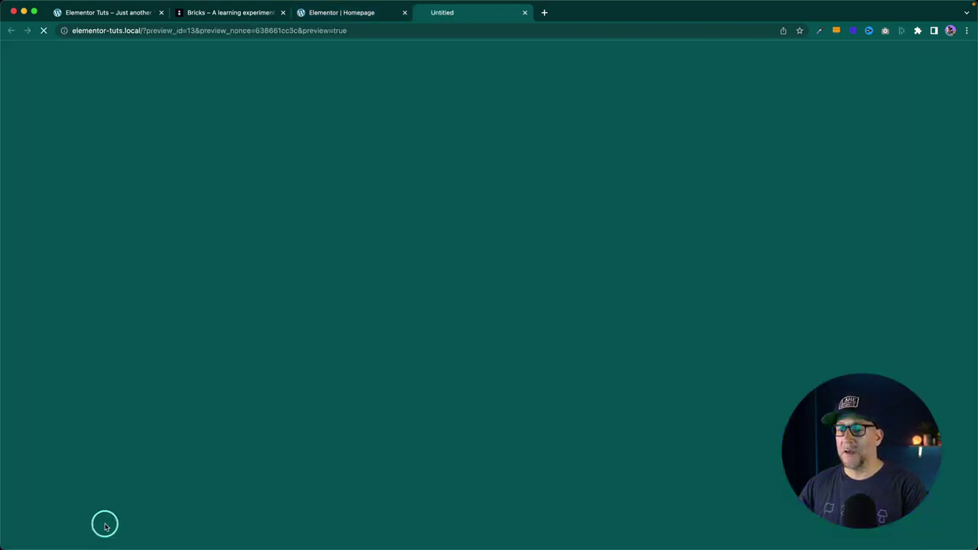
{"action": "scroll", "coordinate": [417, 360], "scroll_direction": "down", "scroll_amount": 3}
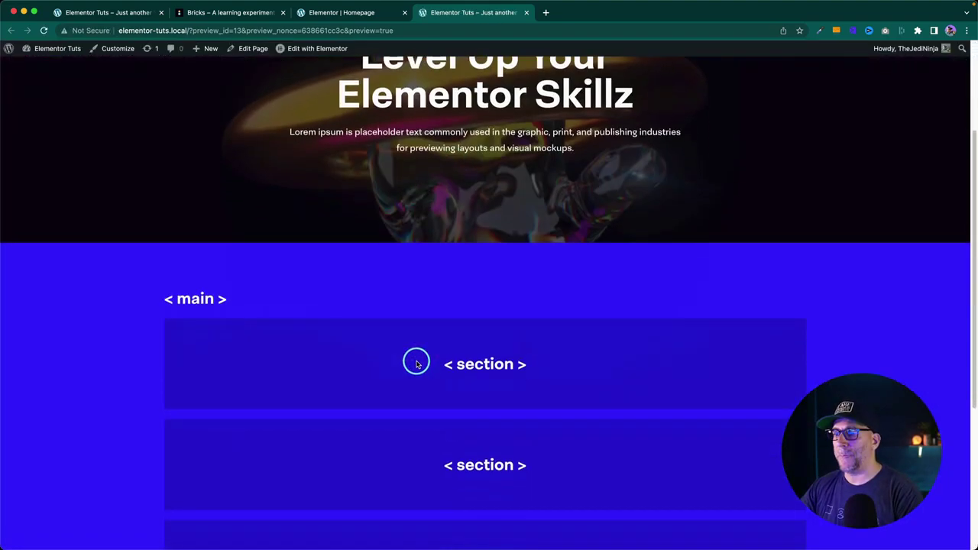
Inspect the previewed < main > heading and examine its enclosing main element in DevTools, collapsing and re-expanding it
{"action": "right_click", "coordinate": [349, 276]}
{"action": "left_click", "coordinate": [376, 426]}
{"action": "left_click_drag", "start_coordinate": [317, 39], "coordinate": [594, 40]}
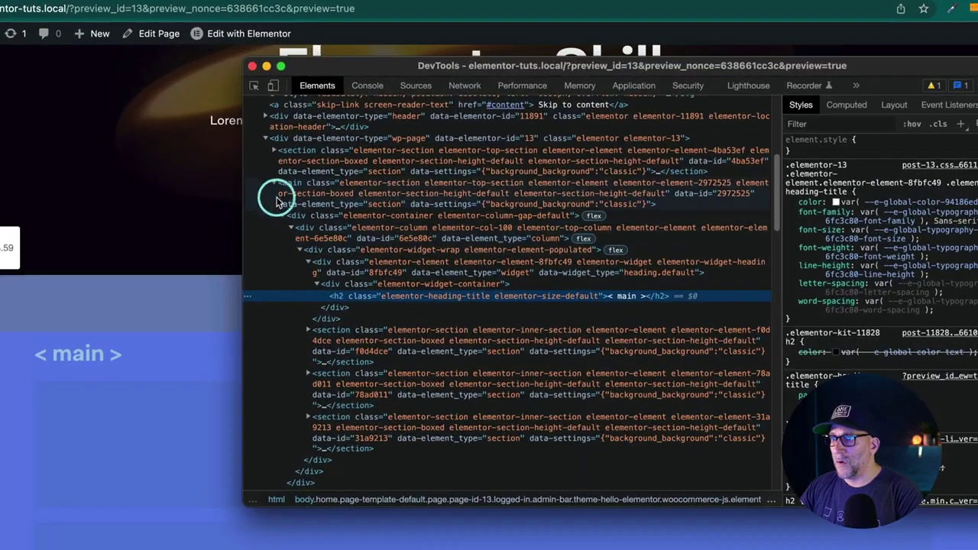
{"action": "left_click", "coordinate": [274, 183]}
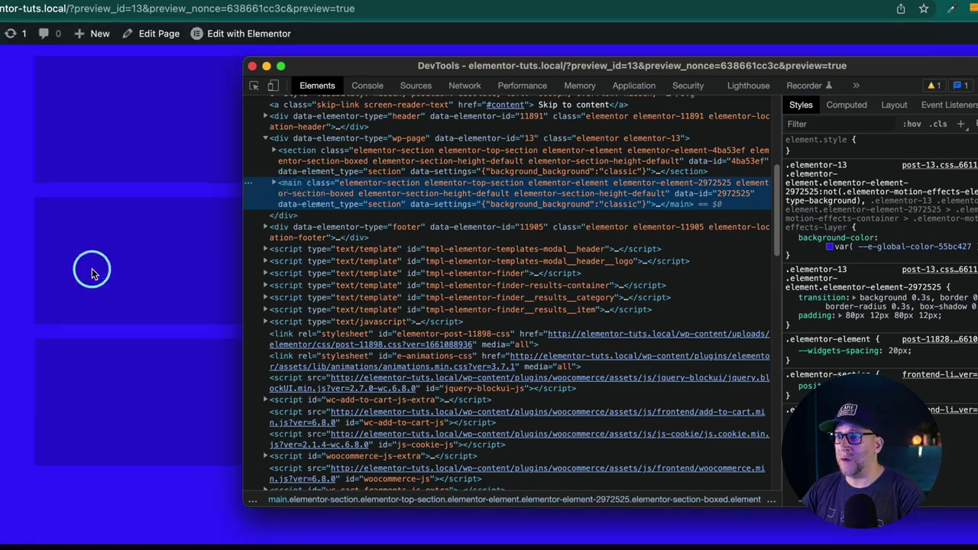
{"action": "left_click", "coordinate": [275, 184]}
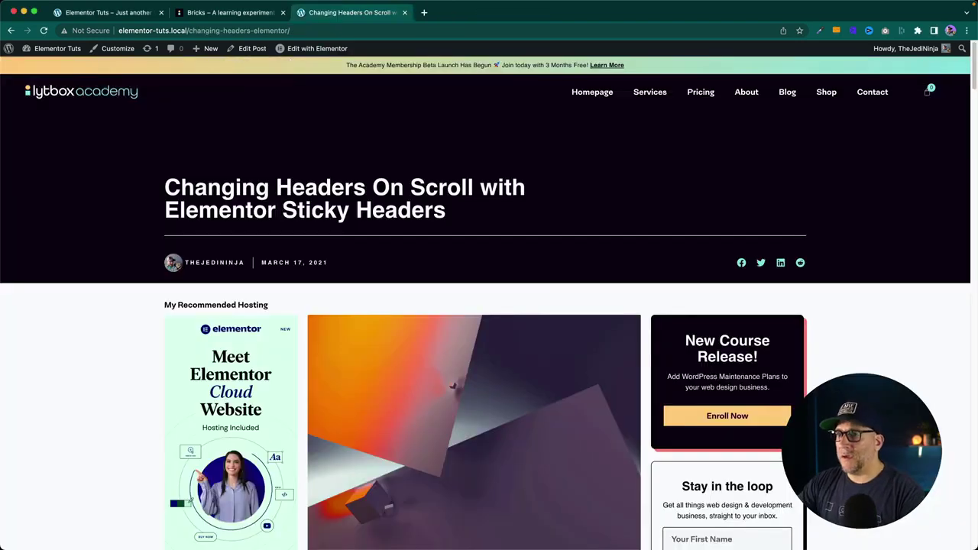
Examine the layout of the Changing Headers On Scroll blog post, including its article content and the two side columns
{"action": "scroll", "coordinate": [581, 412], "scroll_direction": "down", "scroll_amount": 3}
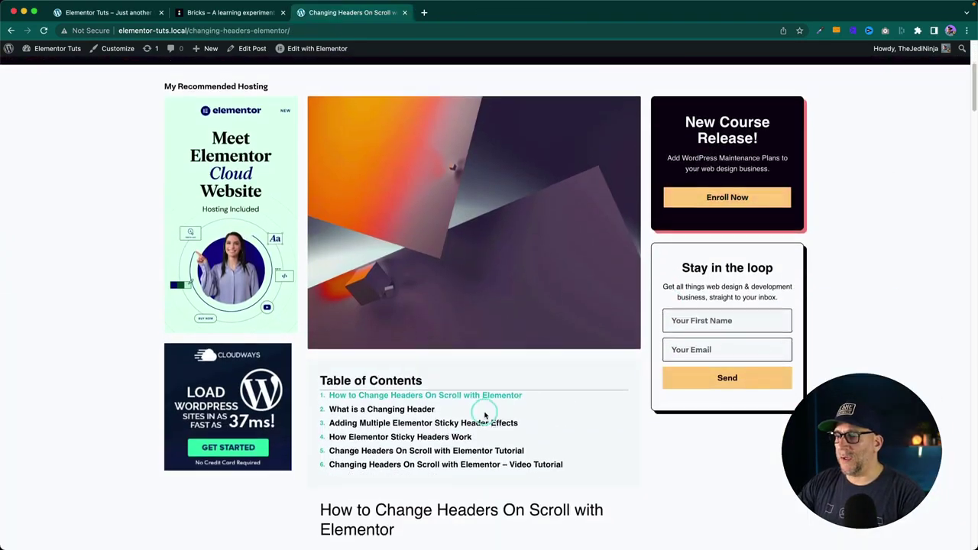
{"action": "scroll", "coordinate": [484, 415], "scroll_direction": "down", "scroll_amount": 9}
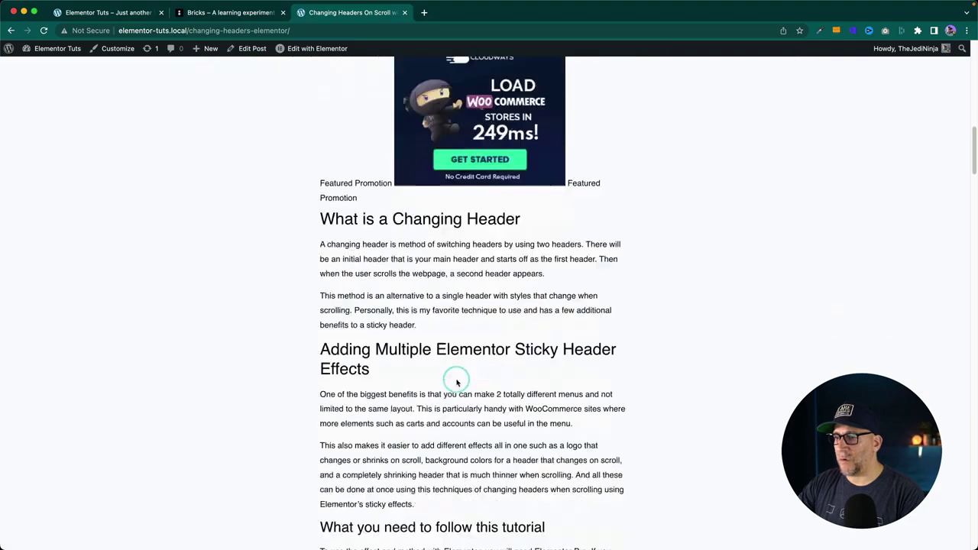
{"action": "scroll", "coordinate": [457, 382], "scroll_direction": "down", "scroll_amount": 6}
{"action": "scroll", "coordinate": [457, 385], "scroll_direction": "down", "scroll_amount": 4}
{"action": "scroll", "coordinate": [455, 382], "scroll_direction": "up", "scroll_amount": 18}
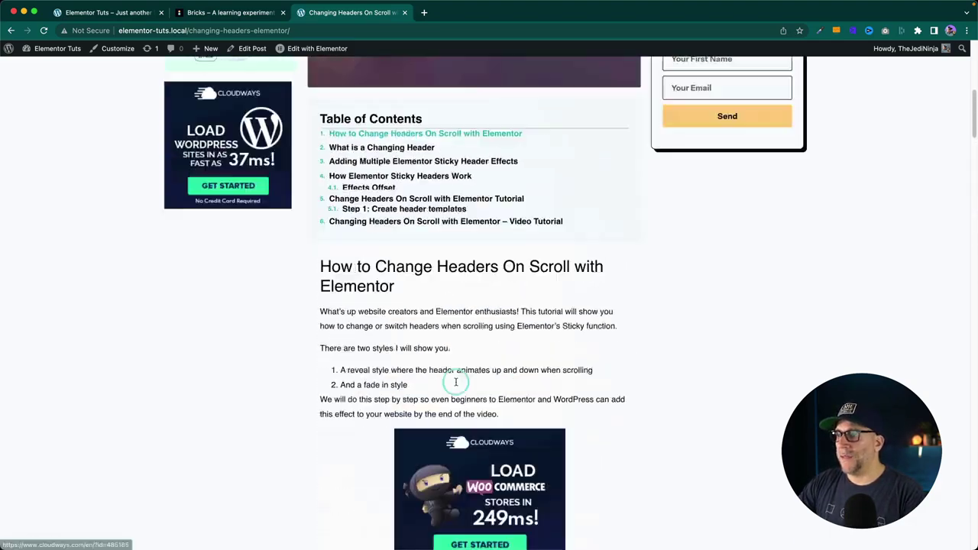
{"action": "scroll", "coordinate": [456, 382], "scroll_direction": "up", "scroll_amount": 4}
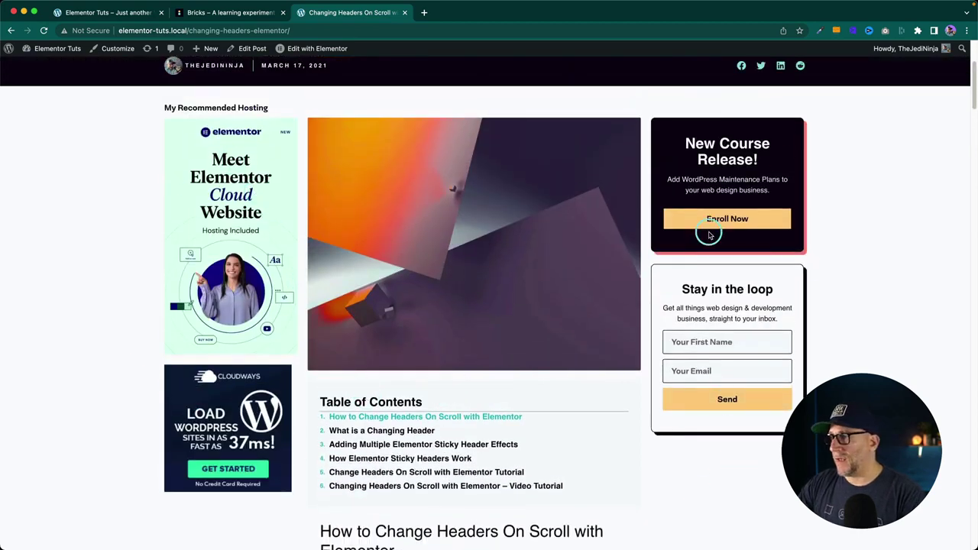
{"action": "scroll", "coordinate": [524, 393], "scroll_direction": "up", "scroll_amount": 2}
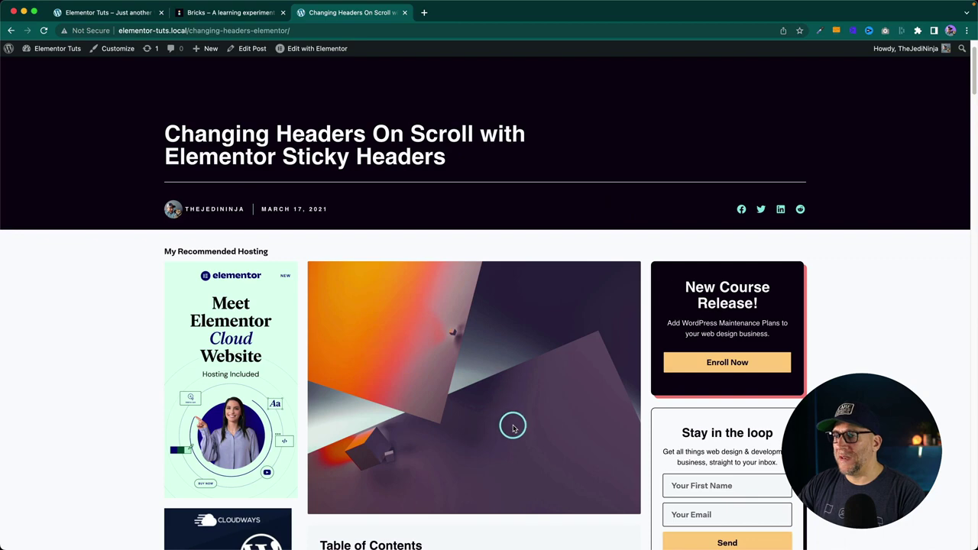
{"action": "scroll", "coordinate": [513, 428], "scroll_direction": "down", "scroll_amount": 2}
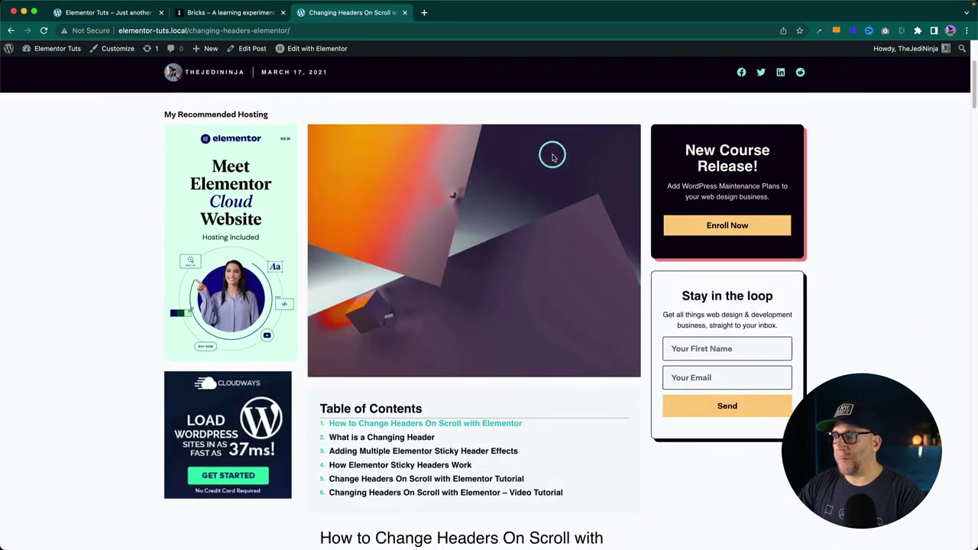
{"action": "scroll", "coordinate": [559, 460], "scroll_direction": "down", "scroll_amount": 5}
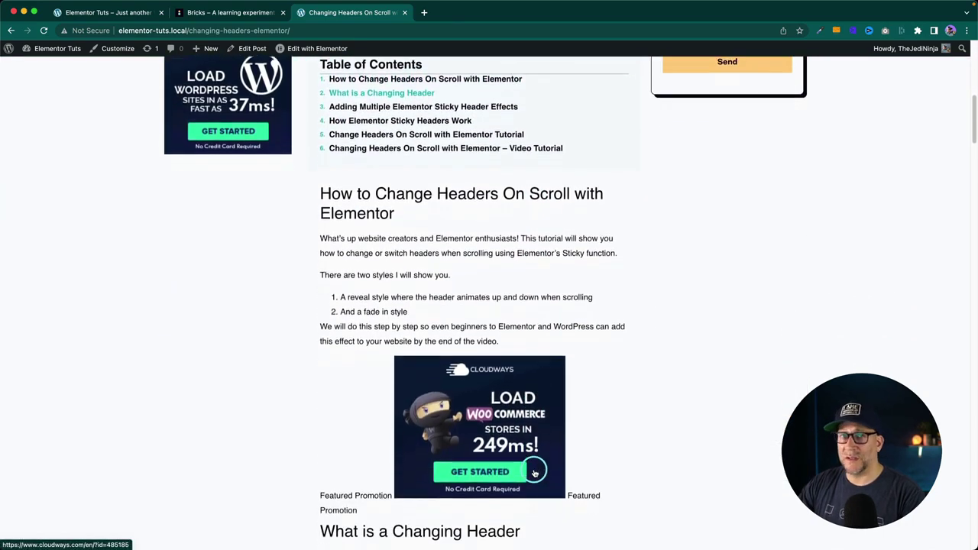
{"action": "scroll", "coordinate": [535, 473], "scroll_direction": "down", "scroll_amount": 4}
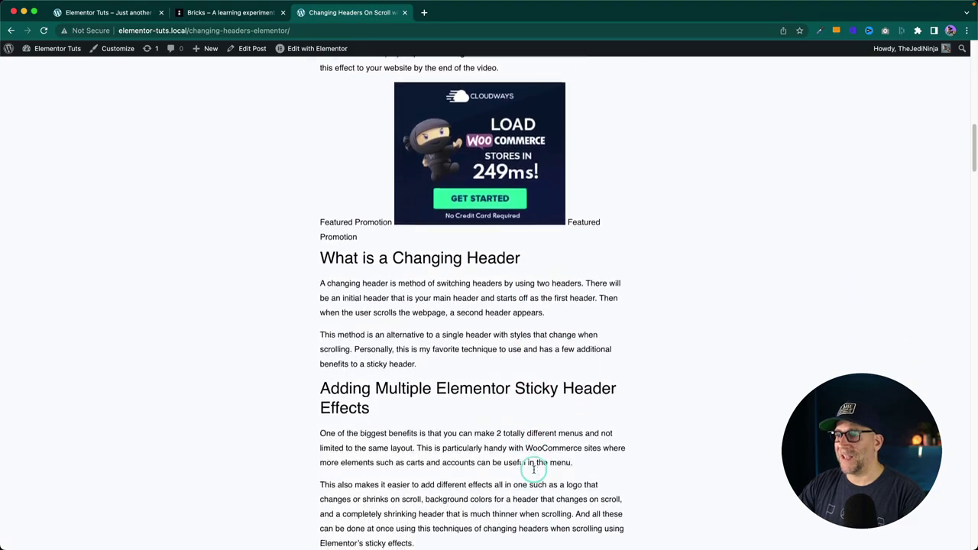
{"action": "scroll", "coordinate": [533, 469], "scroll_direction": "down", "scroll_amount": 4}
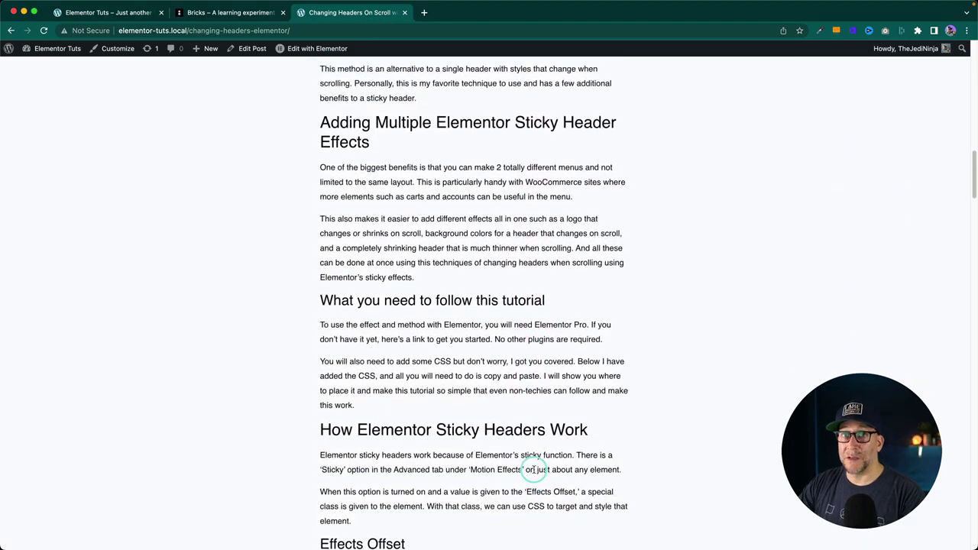
{"action": "scroll", "coordinate": [534, 469], "scroll_direction": "up", "scroll_amount": 15}
{"action": "scroll", "coordinate": [532, 467], "scroll_direction": "down", "scroll_amount": 2}
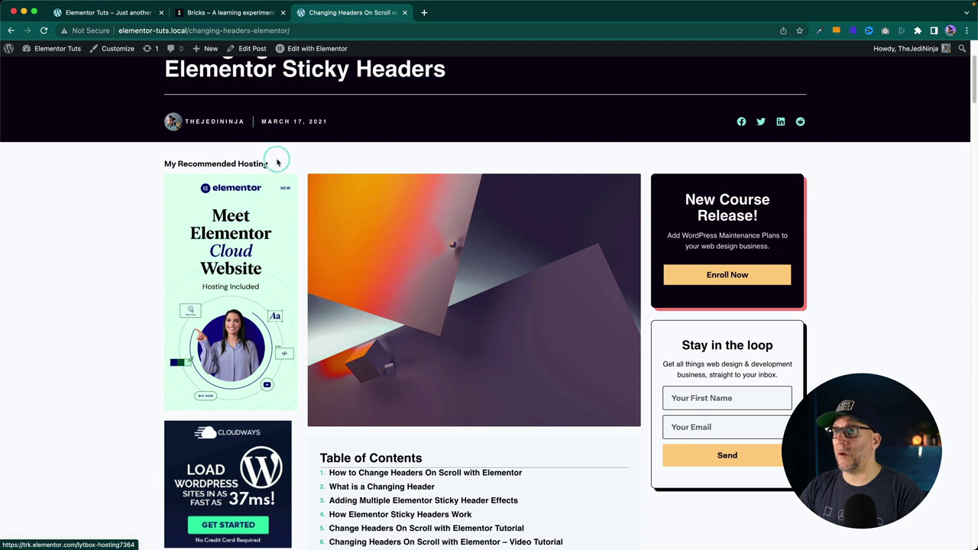
Open the single post template in Elementor and set the HTML tag of the section below the post title to section
{"action": "mouse_move", "coordinate": [299, 44]}
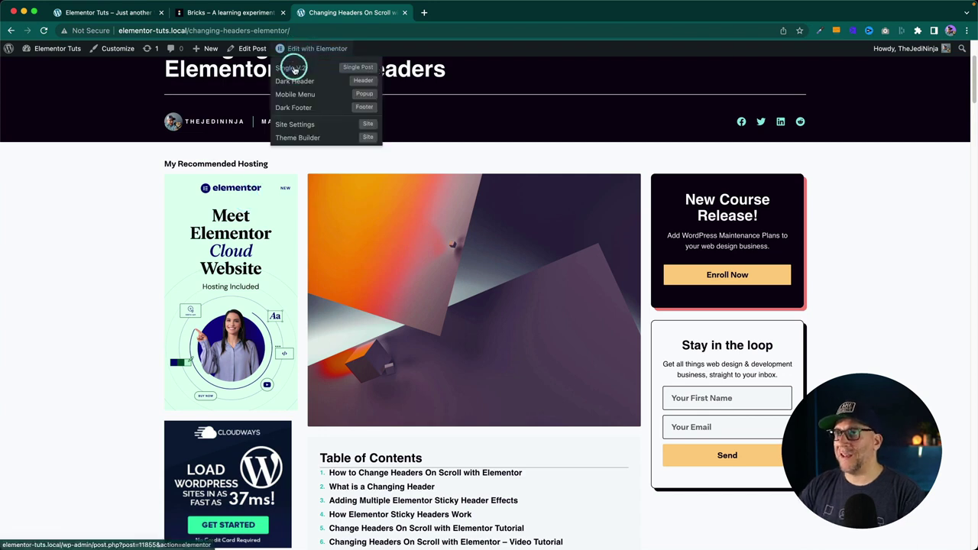
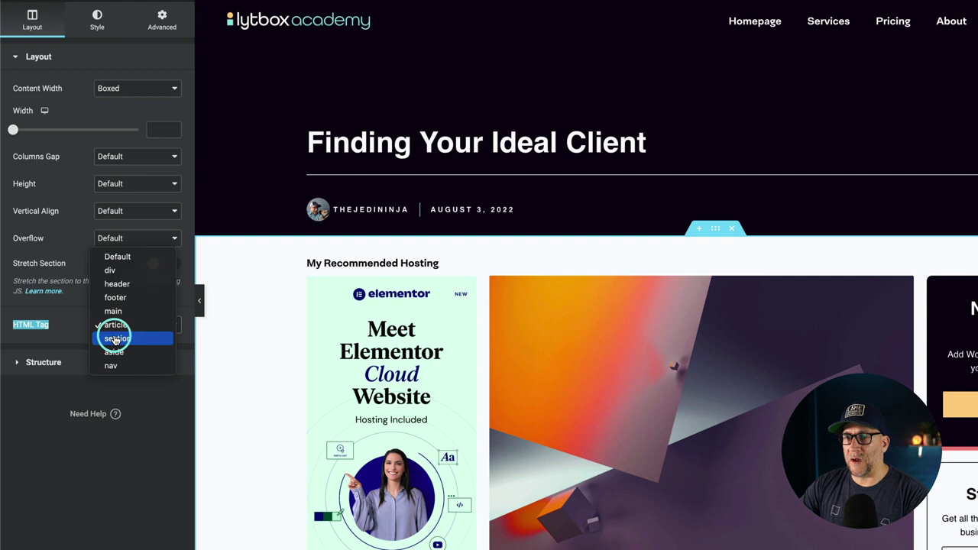
{"action": "left_click", "coordinate": [116, 339]}
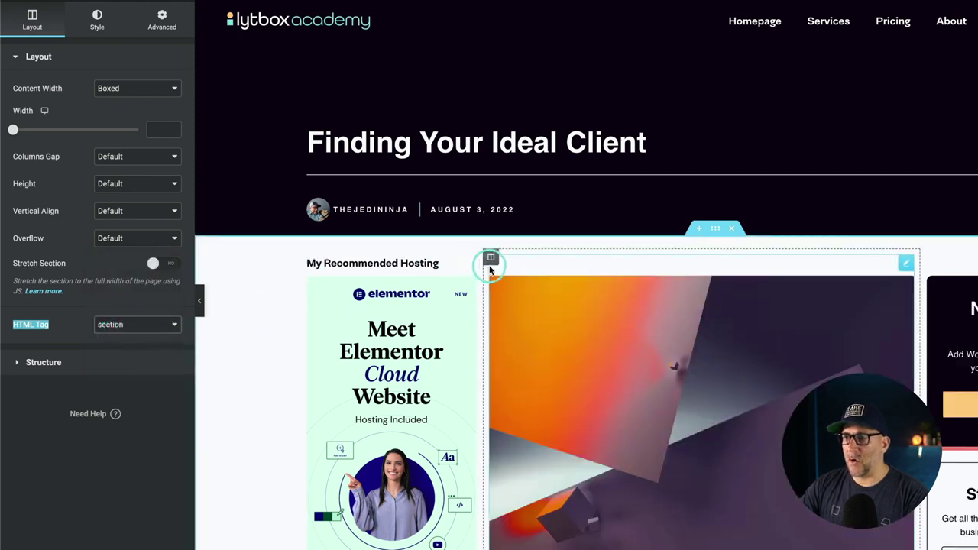
Set the HTML tag of the middle column containing the post's featured image to article
{"action": "left_click", "coordinate": [492, 258]}
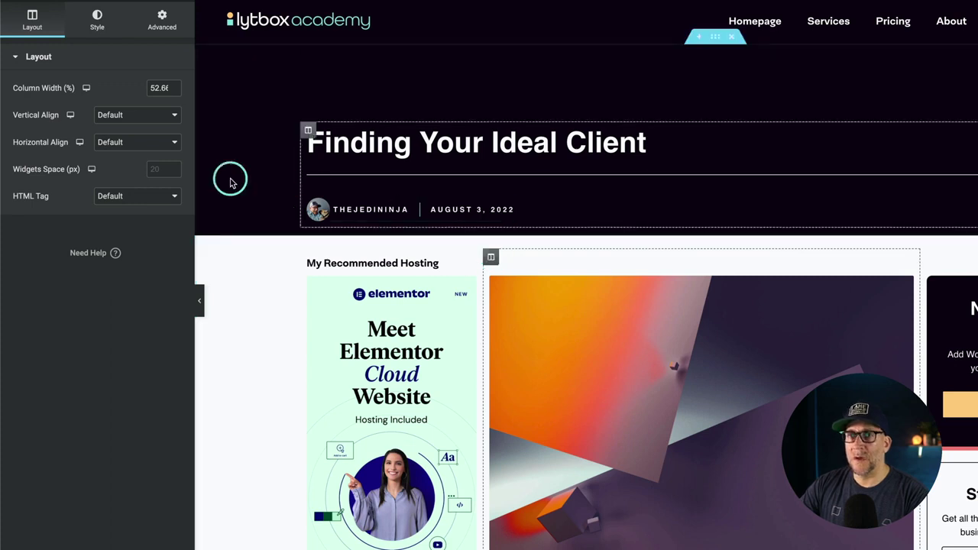
{"action": "left_click_drag", "start_coordinate": [16, 197], "coordinate": [48, 196]}
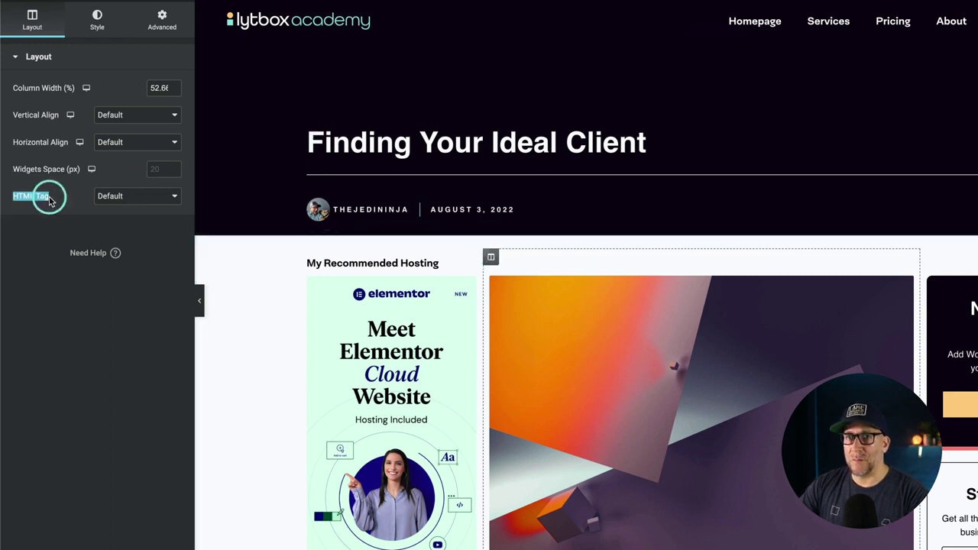
{"action": "left_click", "coordinate": [123, 196]}
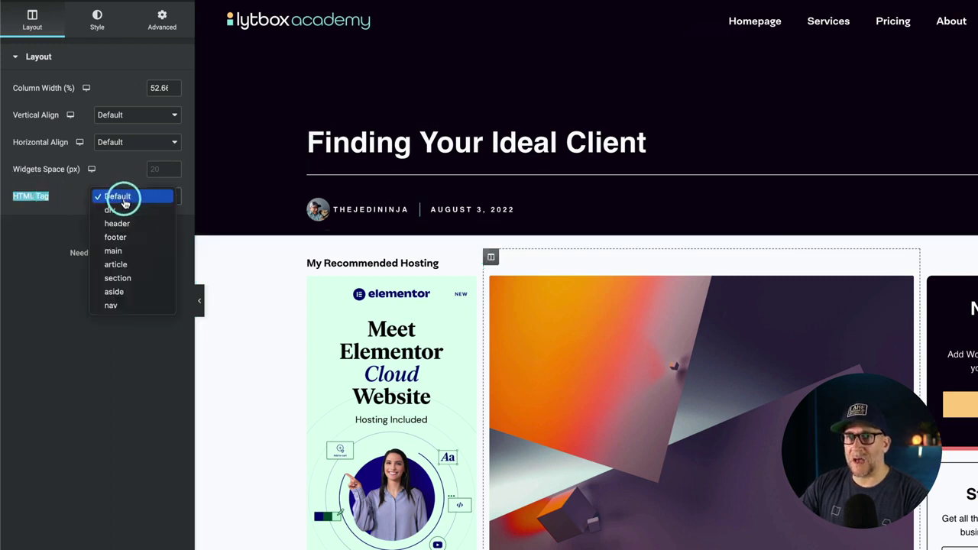
{"action": "left_click", "coordinate": [124, 266]}
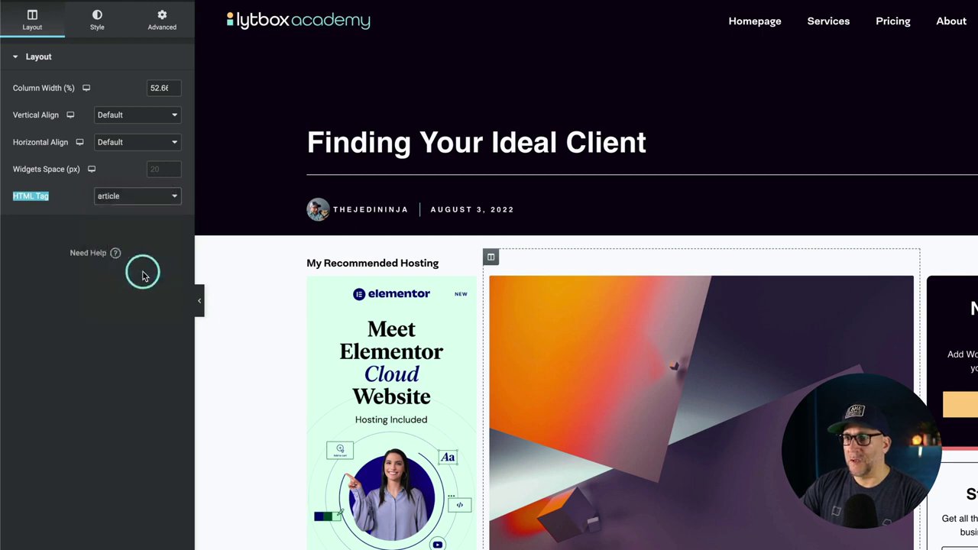
Set the HTML tag of the My Recommended Hosting column to aside
{"action": "left_click", "coordinate": [307, 258]}
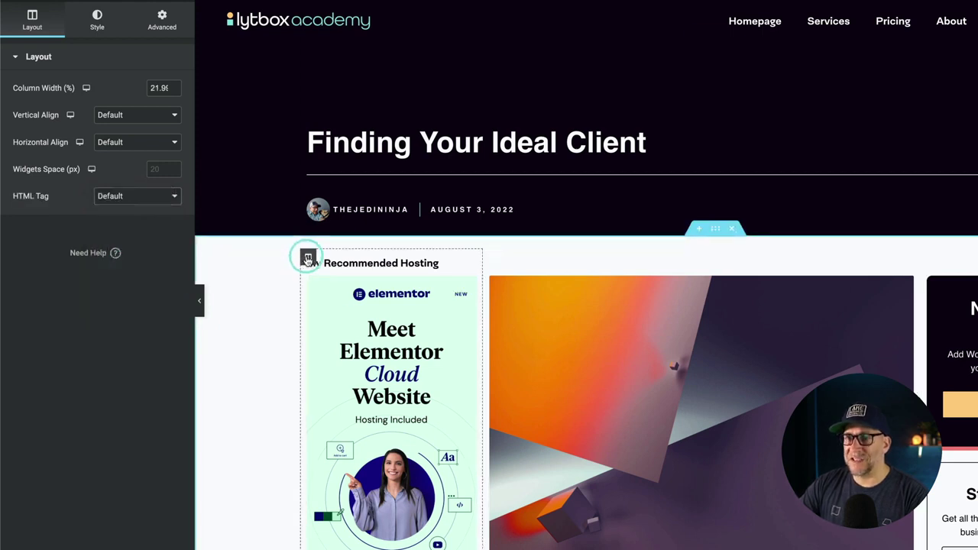
{"action": "left_click", "coordinate": [131, 197]}
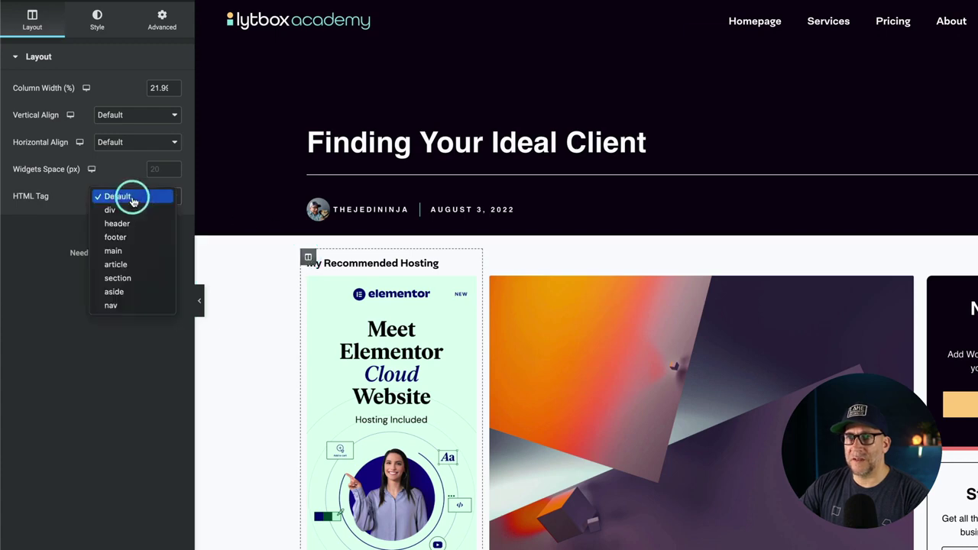
{"action": "left_click", "coordinate": [120, 291]}
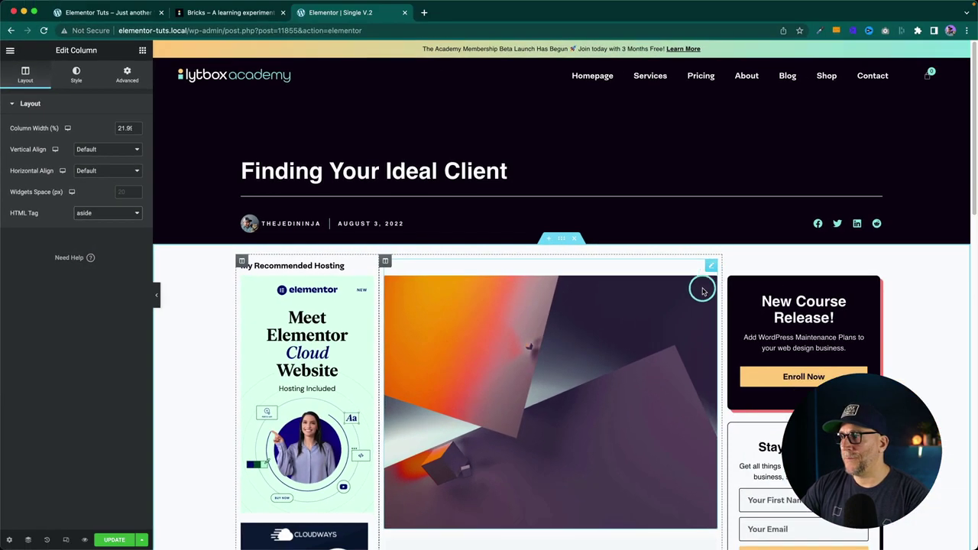
Set the HTML tag of the column containing the New Course Release box to aside and update the template
{"action": "left_click", "coordinate": [729, 262]}
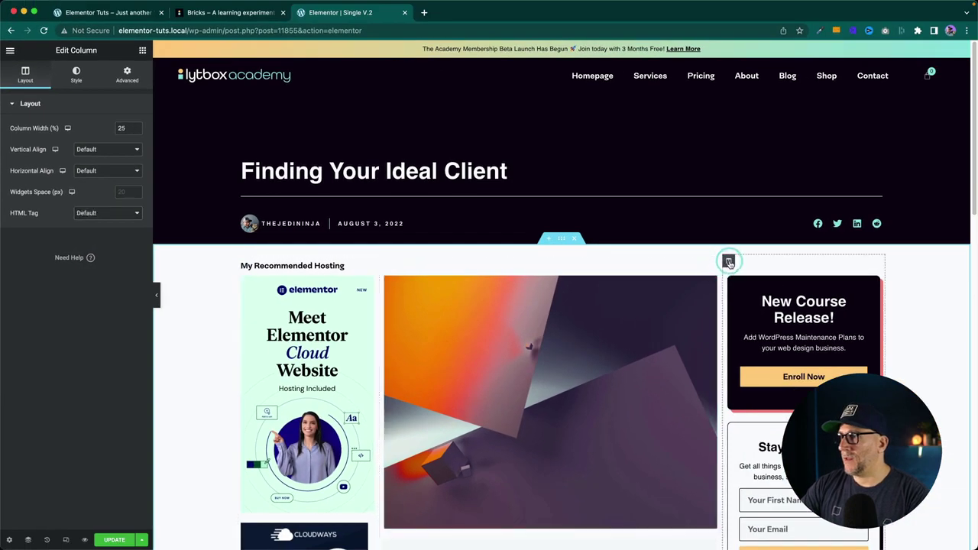
{"action": "left_click", "coordinate": [130, 213]}
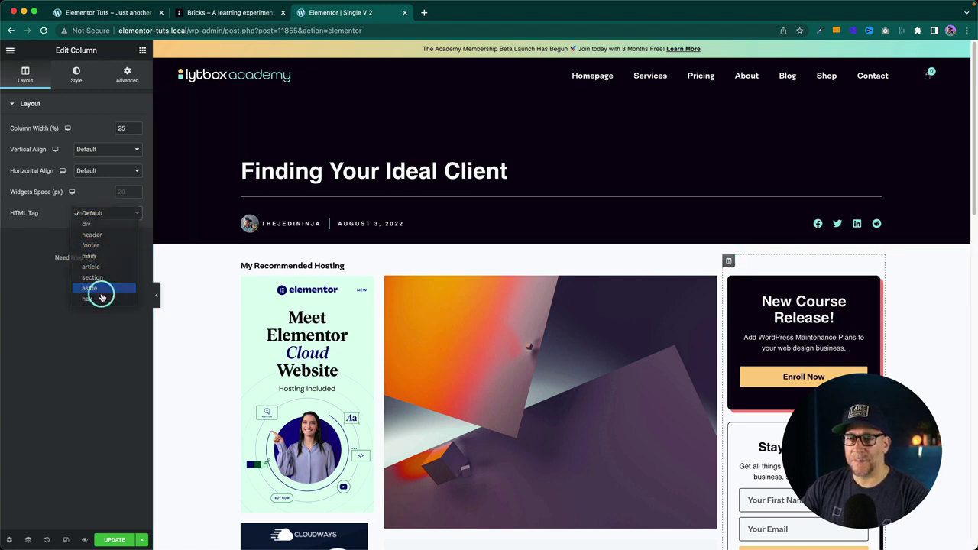
{"action": "left_click", "coordinate": [98, 289]}
{"action": "left_click", "coordinate": [112, 539]}
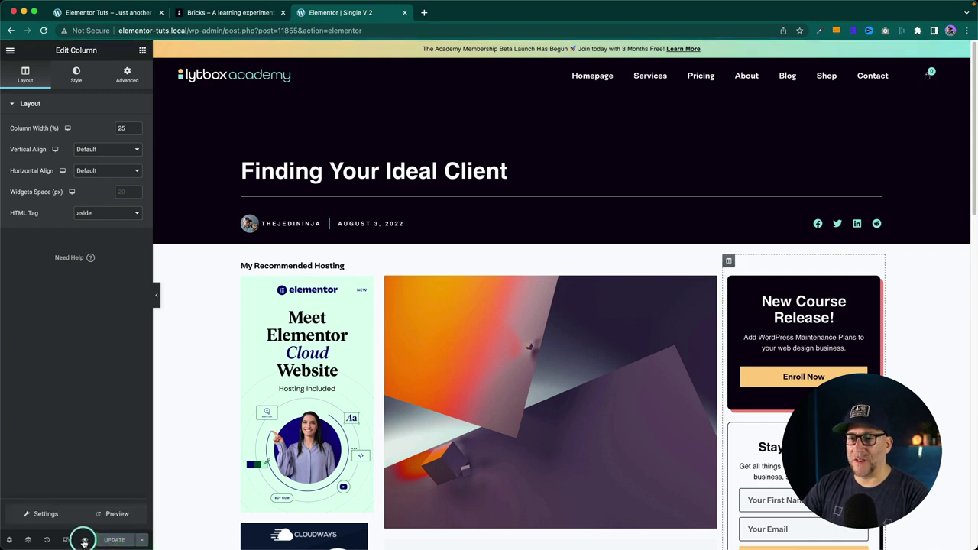
Preview the single post template and inspect its article element and the two sibling aside elements in DevTools
{"action": "left_click", "coordinate": [84, 540]}
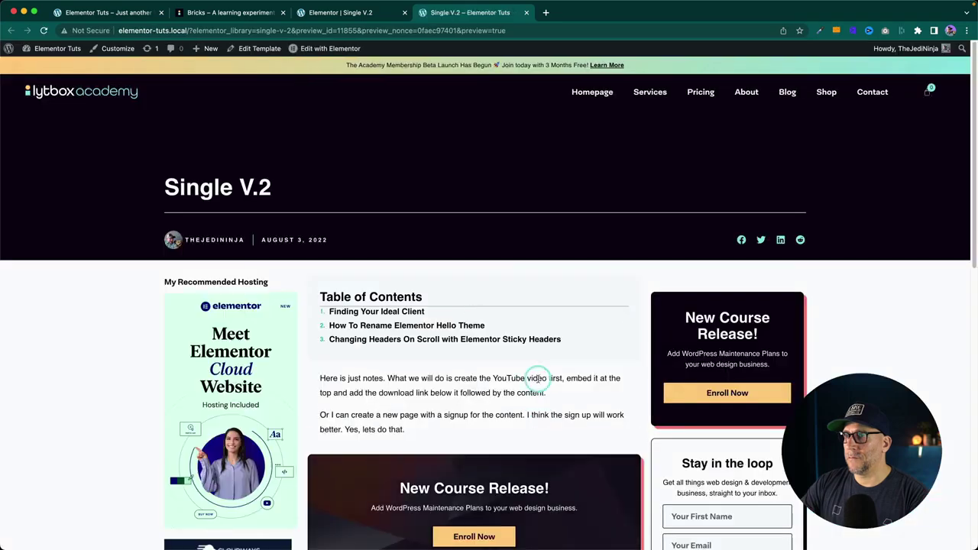
{"action": "scroll", "coordinate": [524, 375], "scroll_direction": "down", "scroll_amount": 4}
{"action": "right_click", "coordinate": [343, 280]}
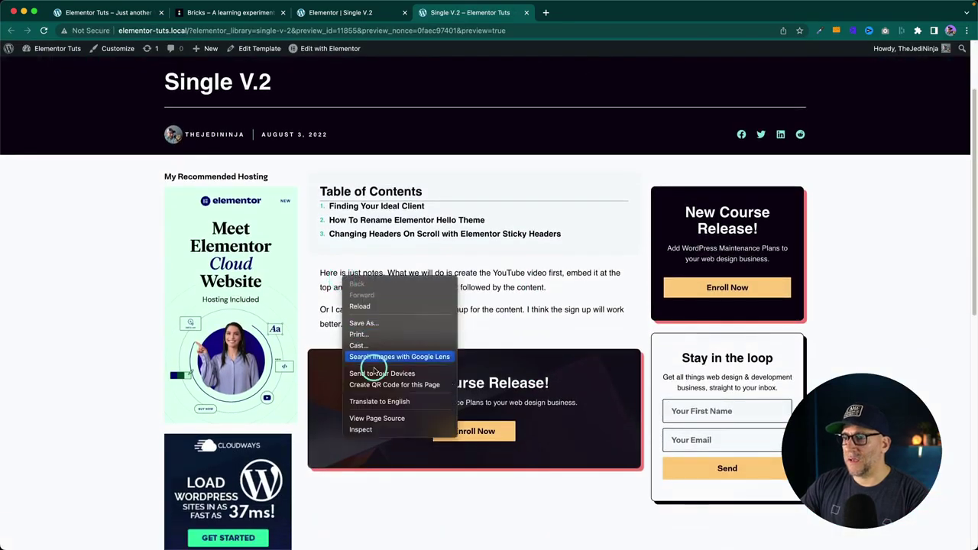
{"action": "left_click", "coordinate": [365, 429]}
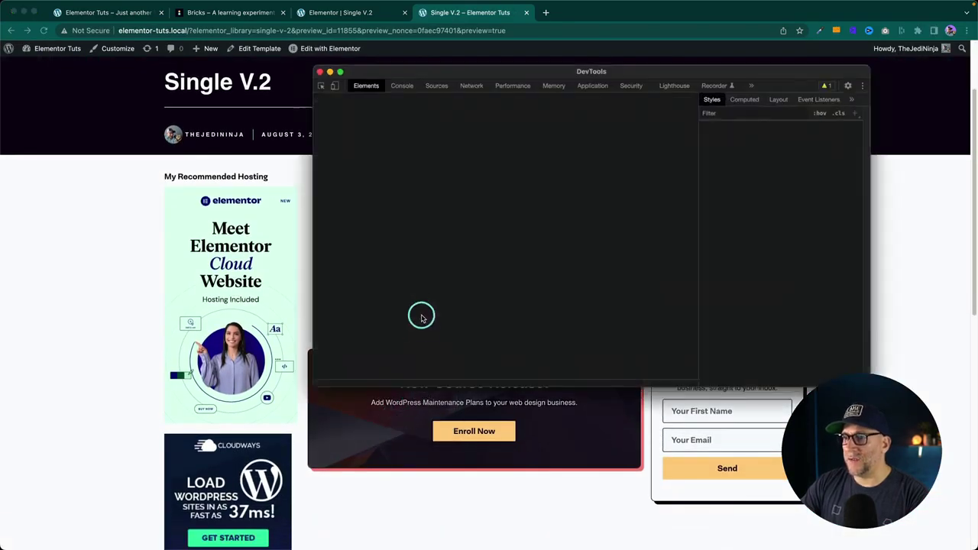
{"action": "left_click_drag", "start_coordinate": [439, 73], "coordinate": [509, 66]}
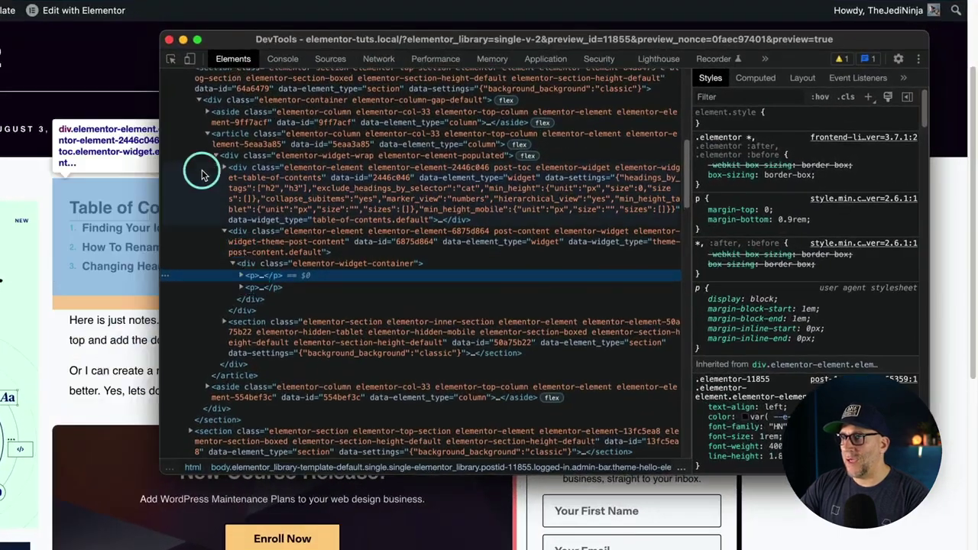
{"action": "left_click", "coordinate": [207, 133]}
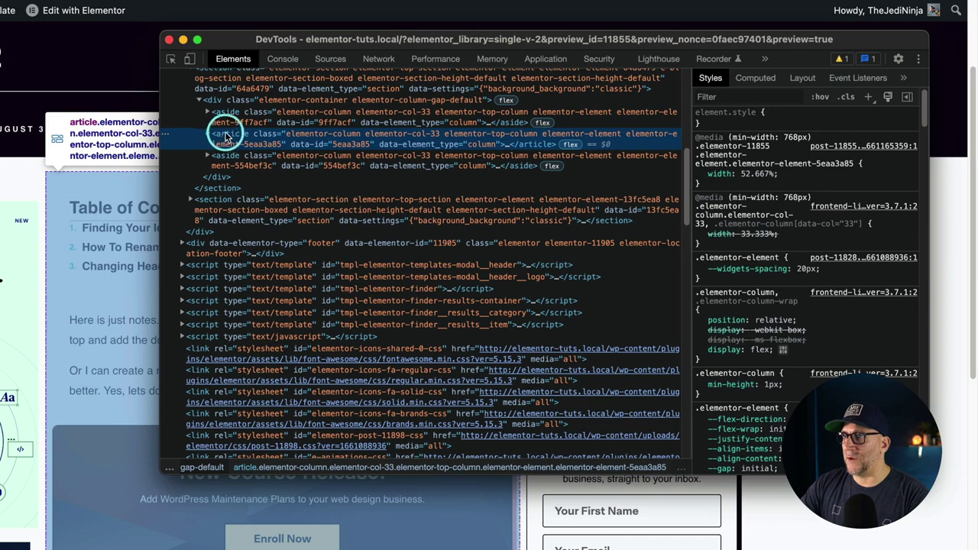
{"action": "left_click", "coordinate": [221, 115]}
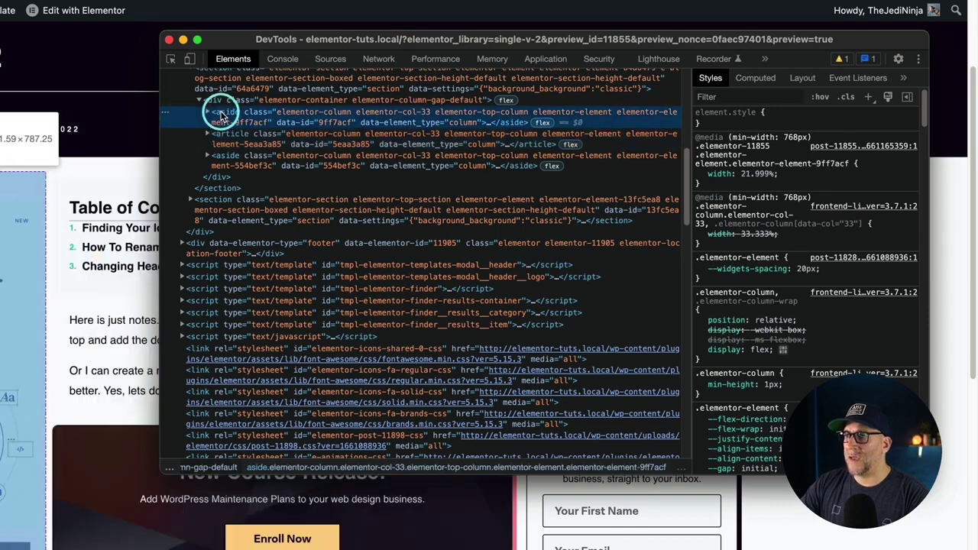
{"action": "left_click", "coordinate": [221, 158]}
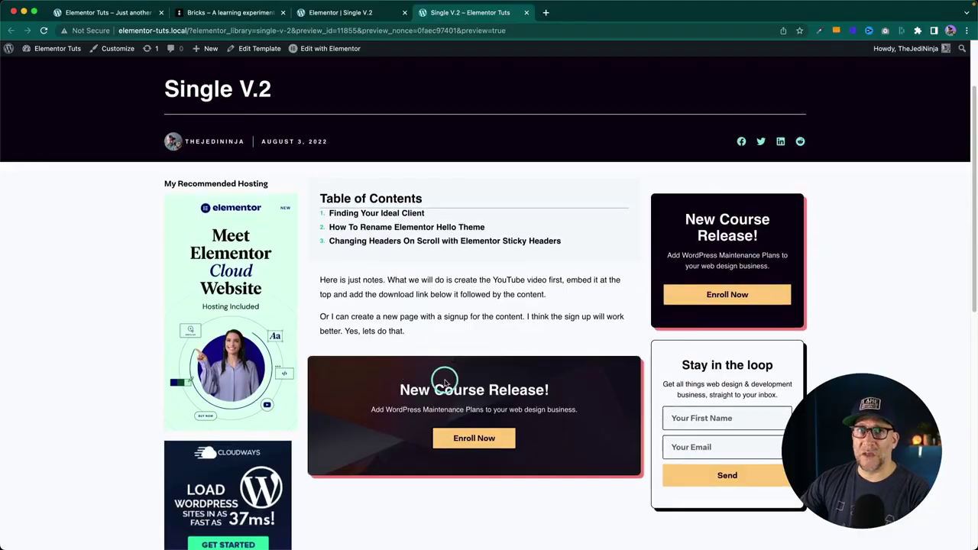
Inspect the preview's navigation bar in DevTools, select its enclosing header element, and close DevTools
{"action": "scroll", "coordinate": [444, 382], "scroll_direction": "up", "scroll_amount": 3}
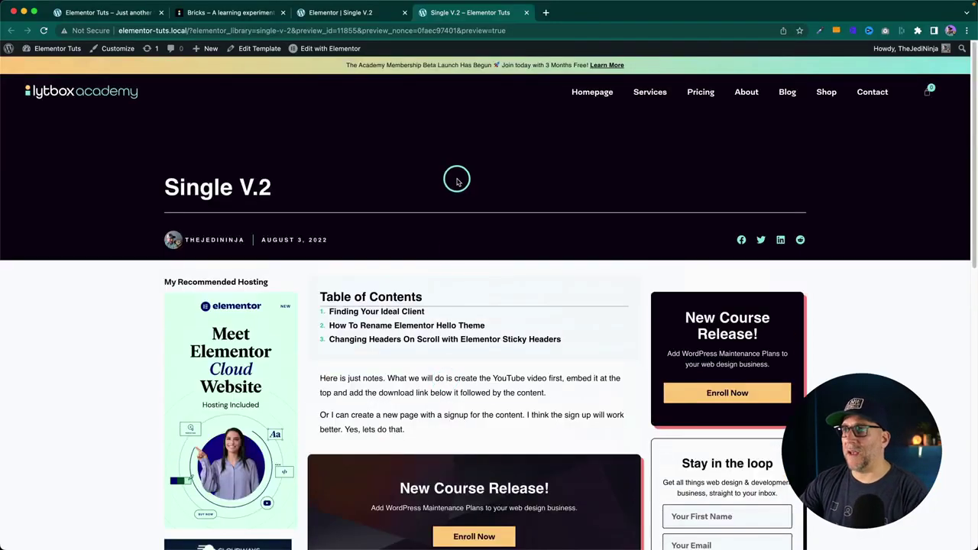
{"action": "right_click", "coordinate": [461, 93]}
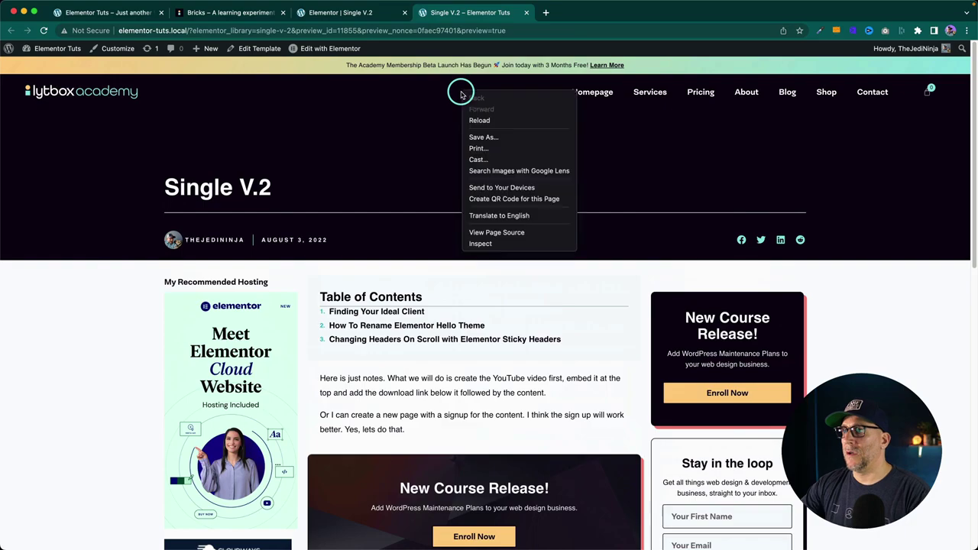
{"action": "left_click", "coordinate": [483, 243]}
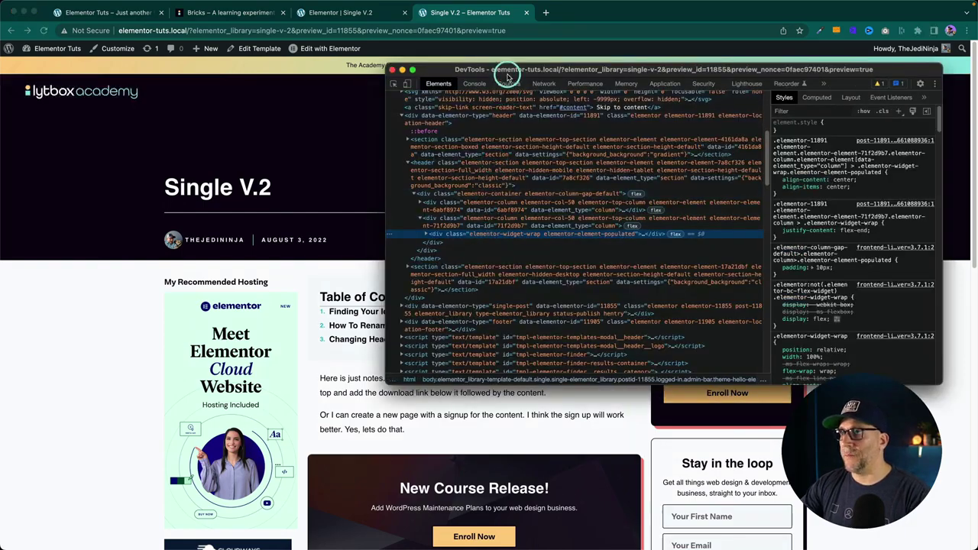
{"action": "left_click_drag", "start_coordinate": [505, 71], "coordinate": [500, 88]}
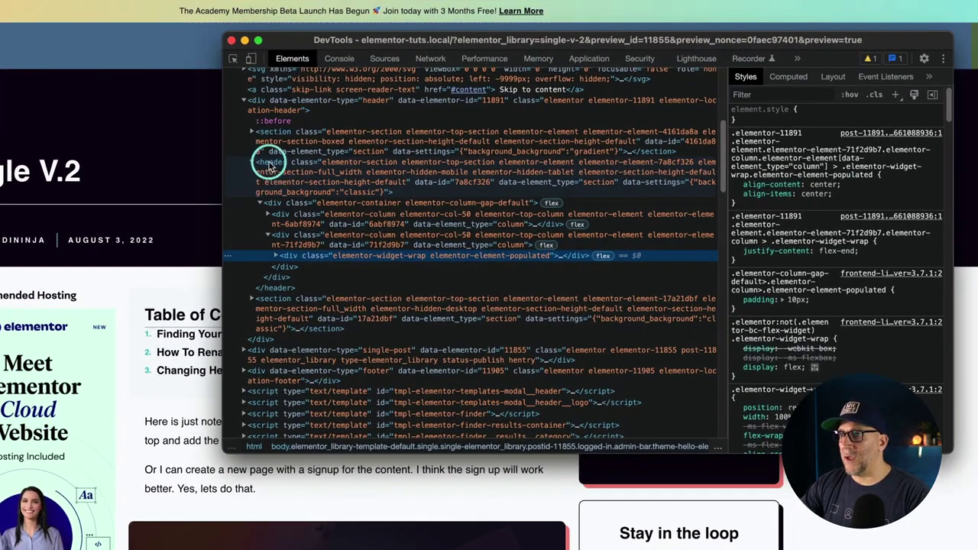
{"action": "left_click", "coordinate": [411, 181]}
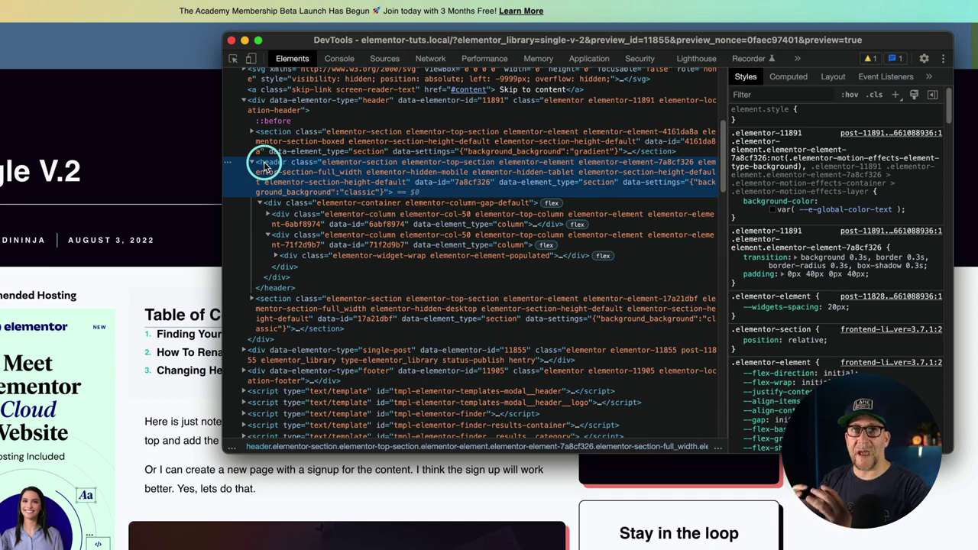
{"action": "key", "text": "super+alt+i"}
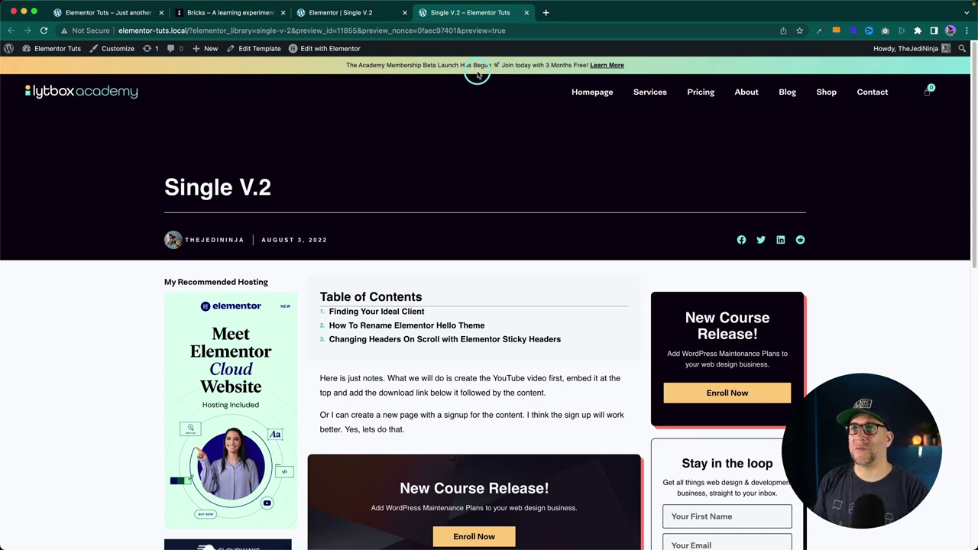
Inspect the announcement bar text, examine the div wrapping the announcement section and header element, and collapse that div
{"action": "right_click", "coordinate": [312, 69]}
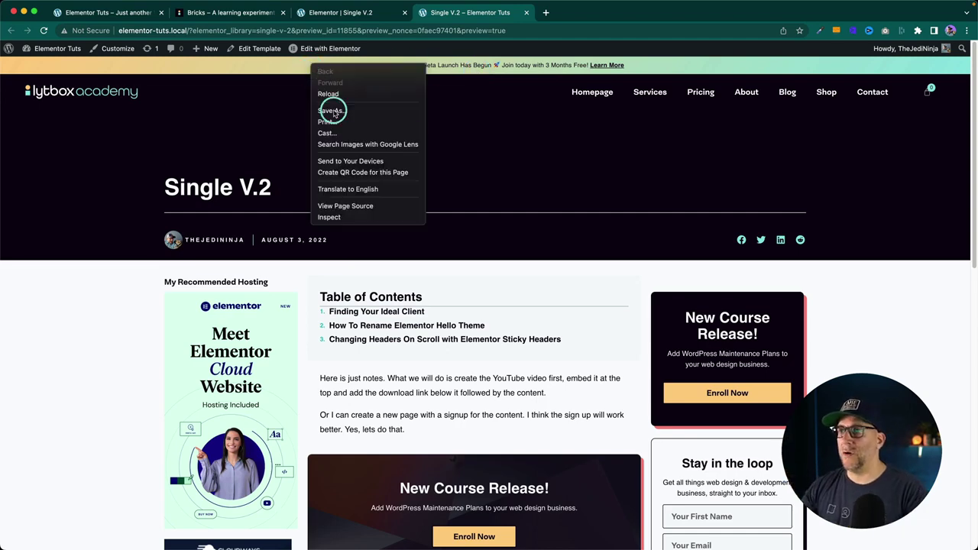
{"action": "left_click", "coordinate": [330, 218]}
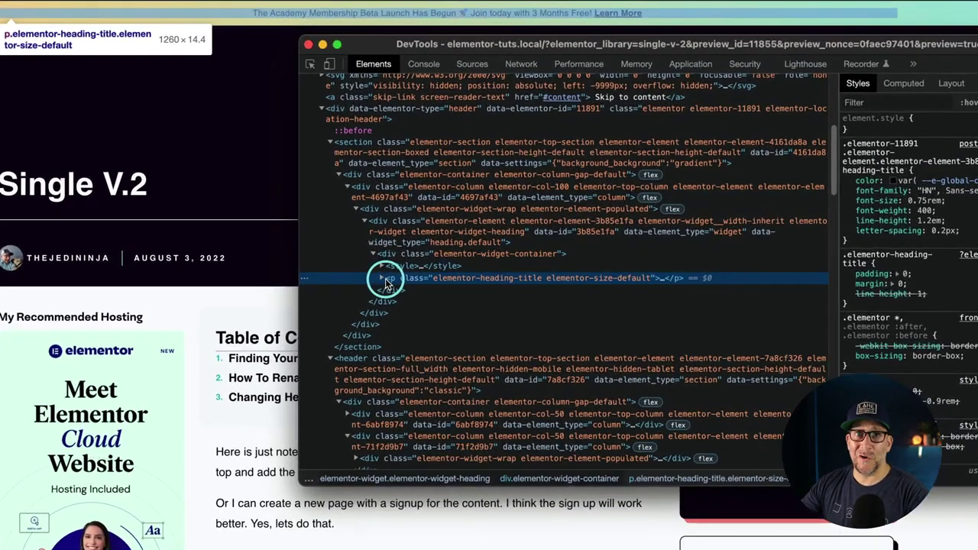
{"action": "scroll", "coordinate": [388, 283], "scroll_direction": "up", "scroll_amount": 1}
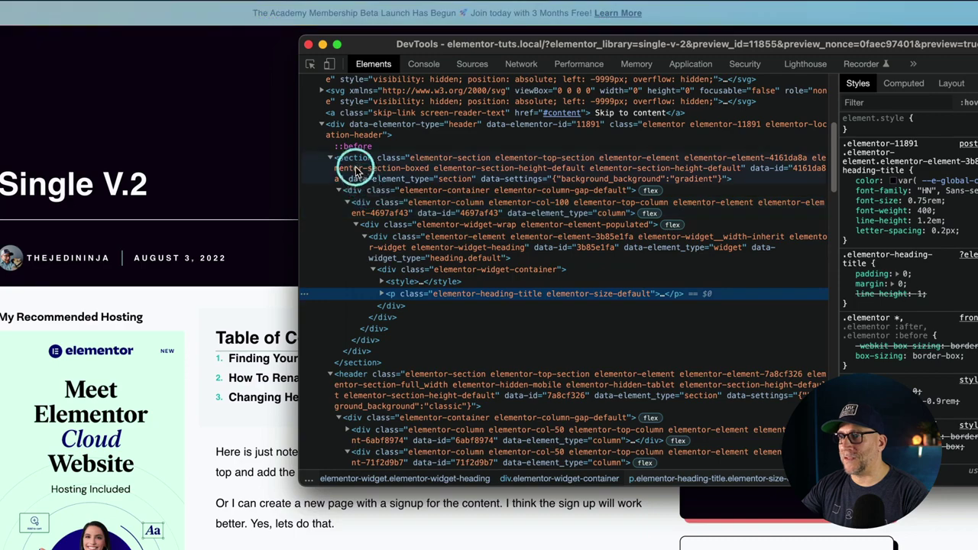
{"action": "scroll", "coordinate": [353, 168], "scroll_direction": "up", "scroll_amount": 1}
{"action": "scroll", "coordinate": [353, 168], "scroll_direction": "up", "scroll_amount": 10}
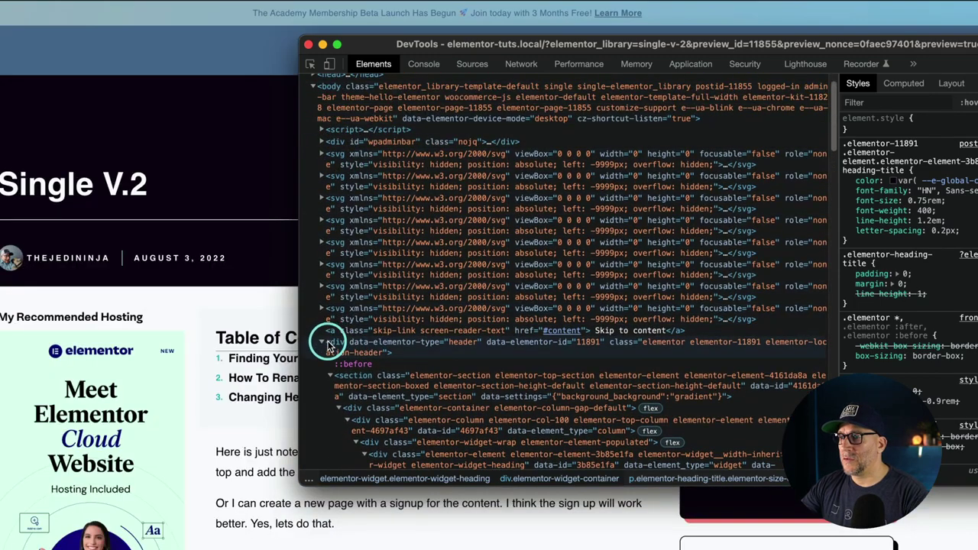
{"action": "left_click", "coordinate": [327, 343]}
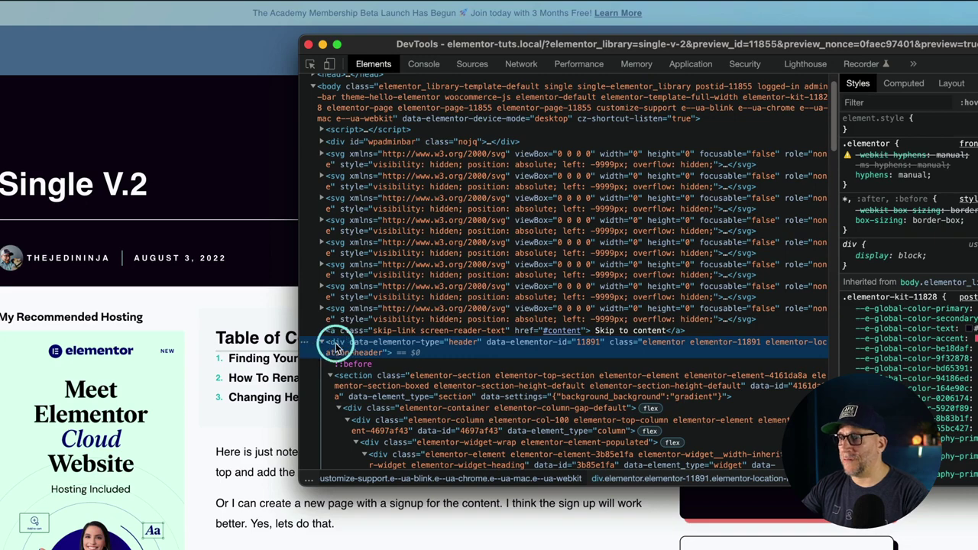
{"action": "scroll", "coordinate": [339, 344], "scroll_direction": "down", "scroll_amount": 5}
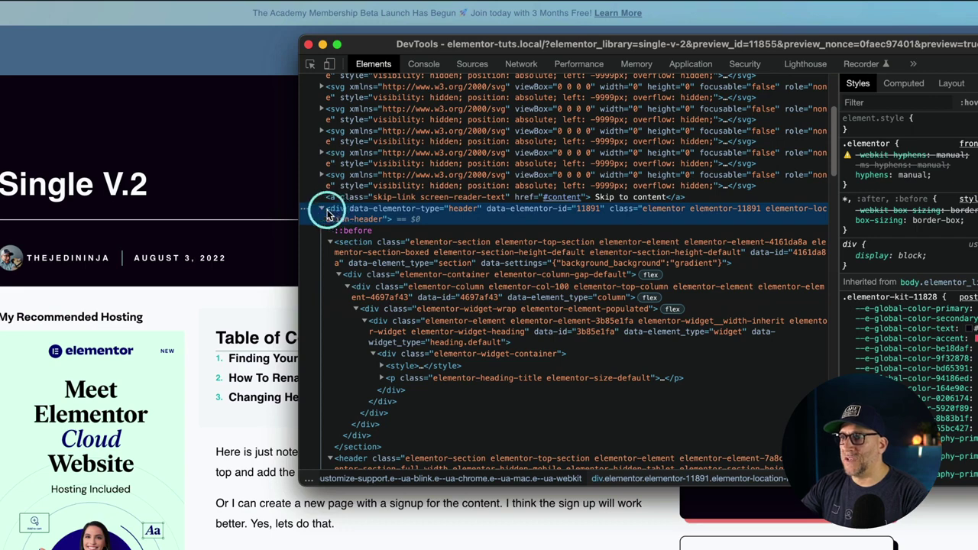
{"action": "left_click", "coordinate": [323, 210]}
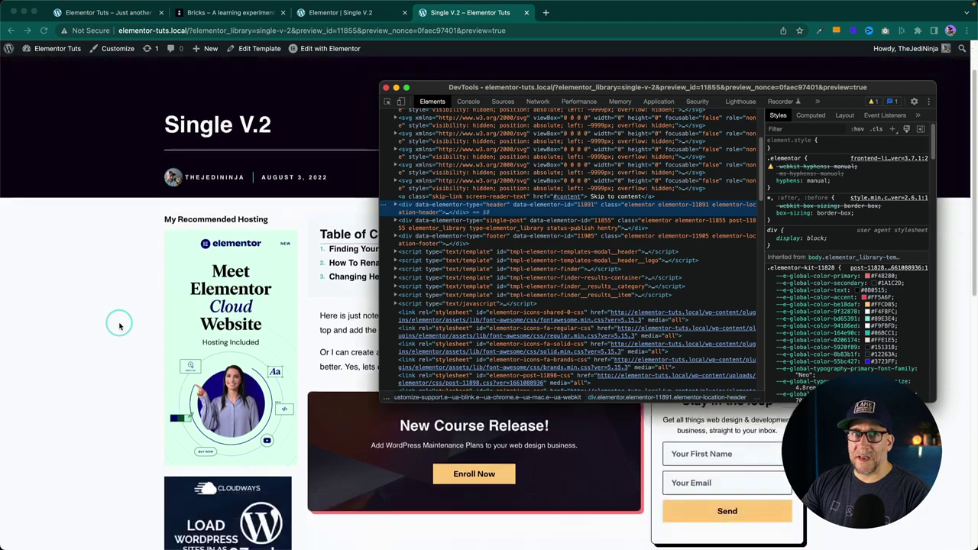
Inspect the markup of the footer area below Related Articles in DevTools
{"action": "scroll", "coordinate": [122, 329], "scroll_direction": "down", "scroll_amount": 10}
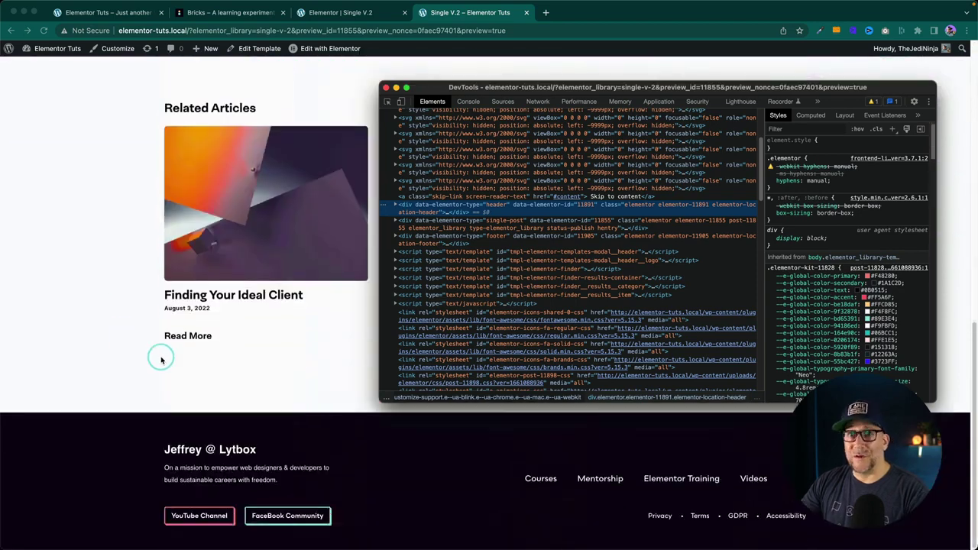
{"action": "right_click", "coordinate": [365, 432]}
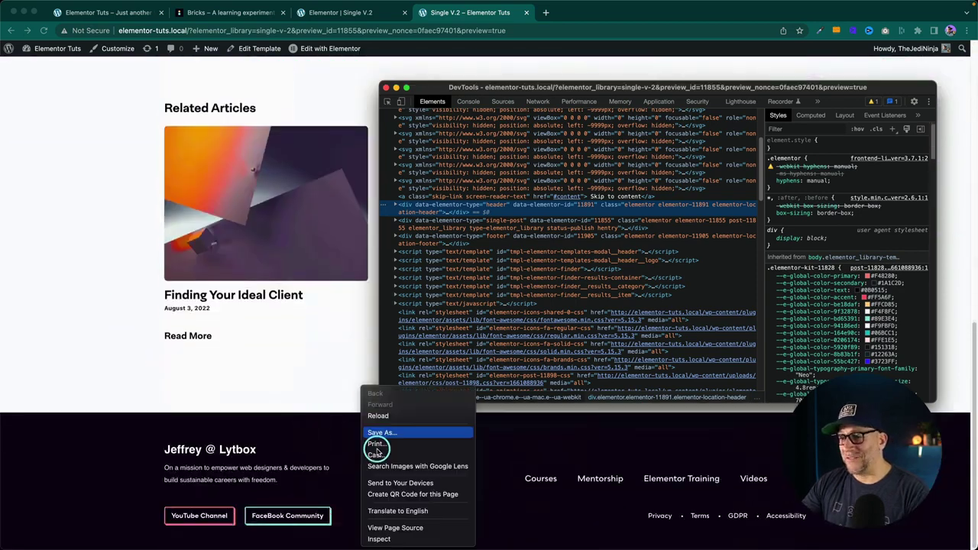
{"action": "left_click", "coordinate": [380, 540]}
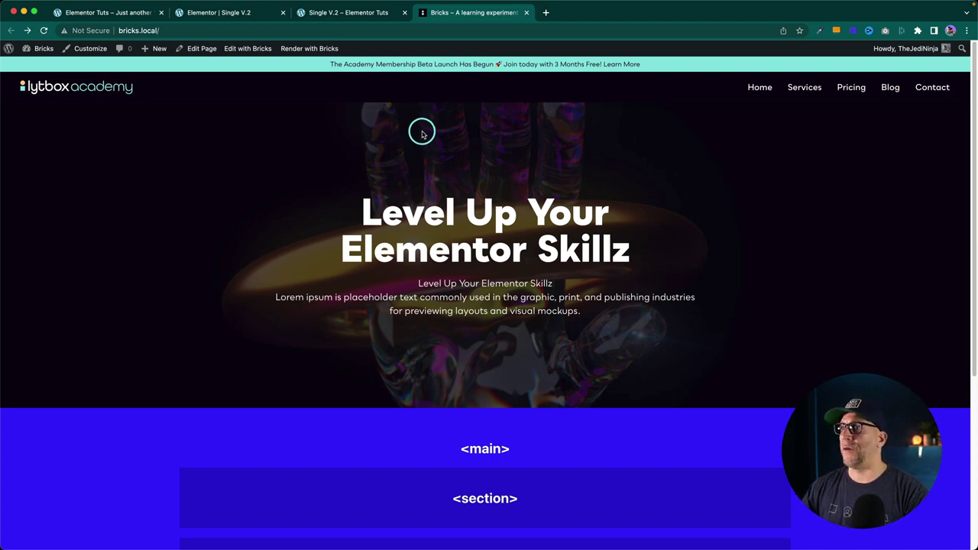
Open the Header – Main template in Bricks and set the HTML tag of the announcement bar section to div
{"action": "mouse_move", "coordinate": [228, 49]}
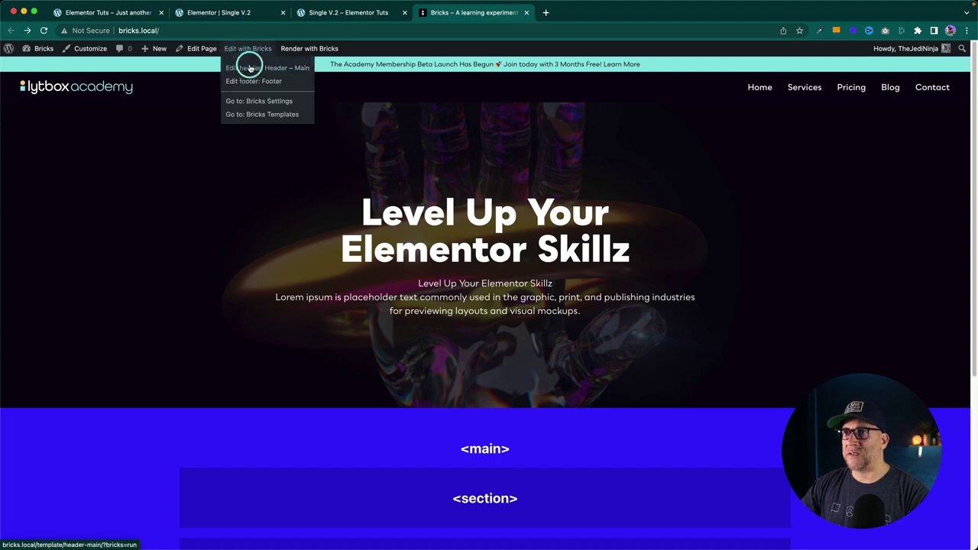
{"action": "left_click", "coordinate": [249, 68]}
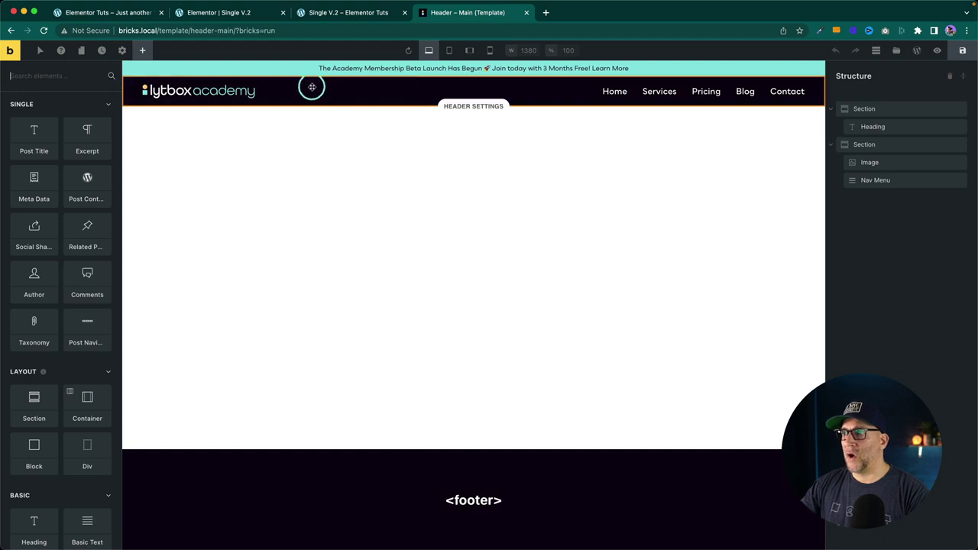
{"action": "left_click", "coordinate": [858, 109]}
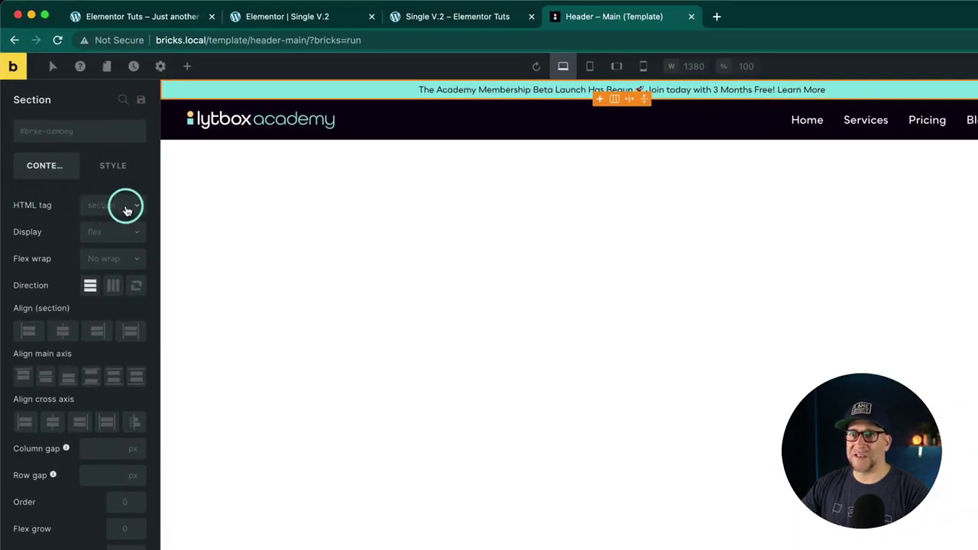
{"action": "left_click", "coordinate": [107, 209]}
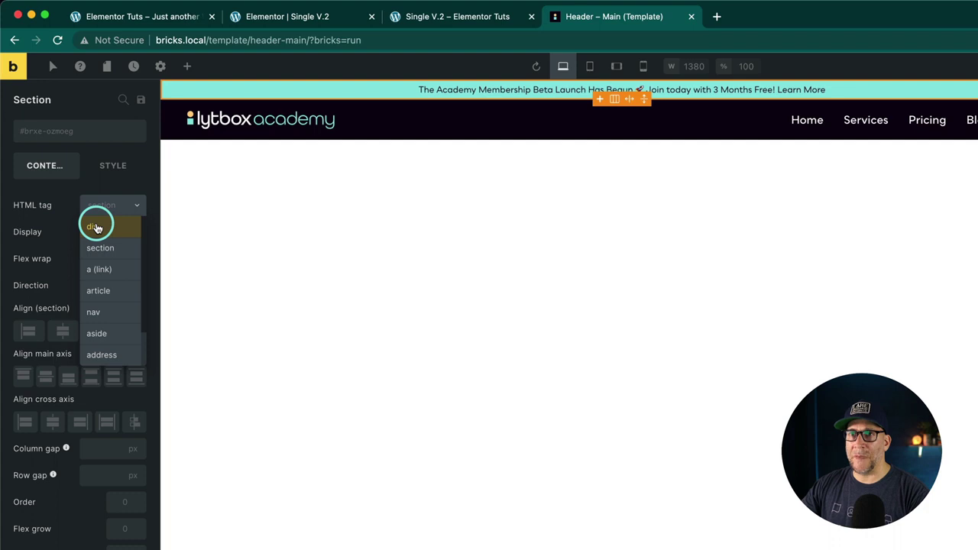
{"action": "left_click", "coordinate": [95, 227]}
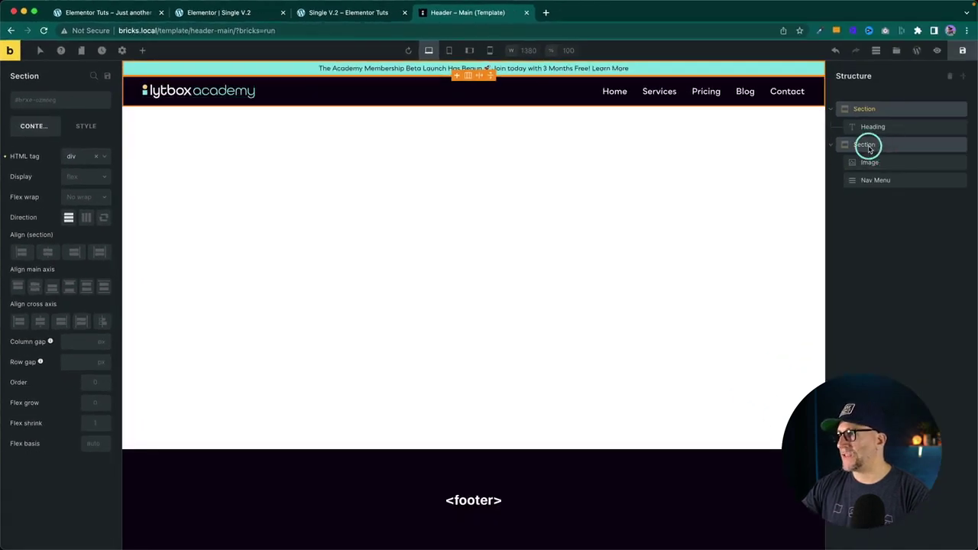
Set the HTML tag of the section holding the logo image and nav menu to div
{"action": "left_click", "coordinate": [868, 146]}
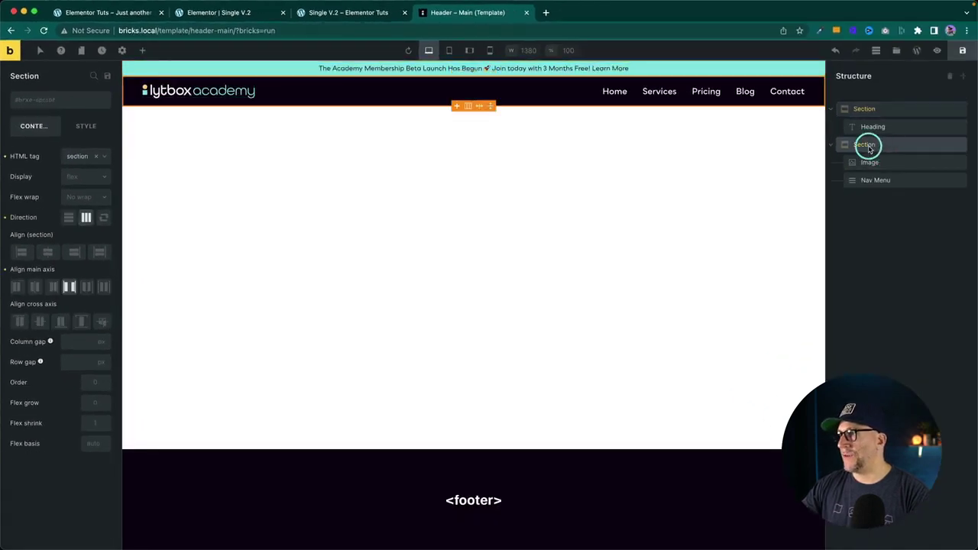
{"action": "left_click", "coordinate": [97, 157]}
{"action": "left_click", "coordinate": [77, 170]}
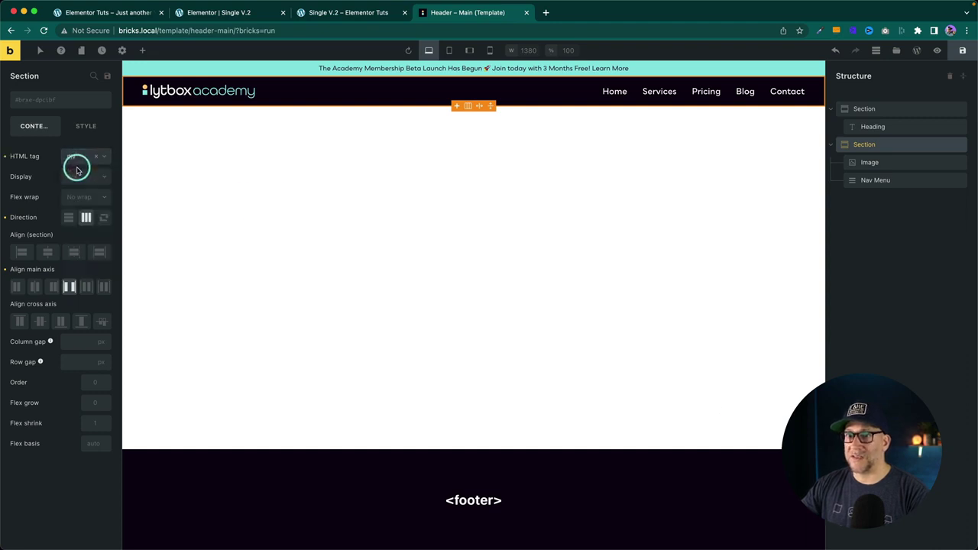
Look through the HTML tag options for the logo and menu section, try Custom, clear it, and choose div again
{"action": "left_click", "coordinate": [77, 169]}
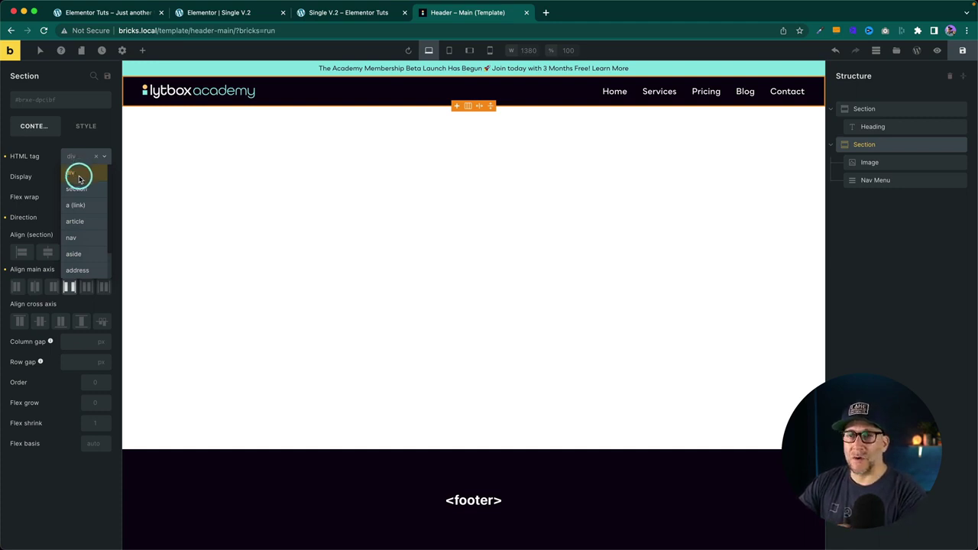
{"action": "scroll", "coordinate": [74, 253], "scroll_direction": "down", "scroll_amount": 1}
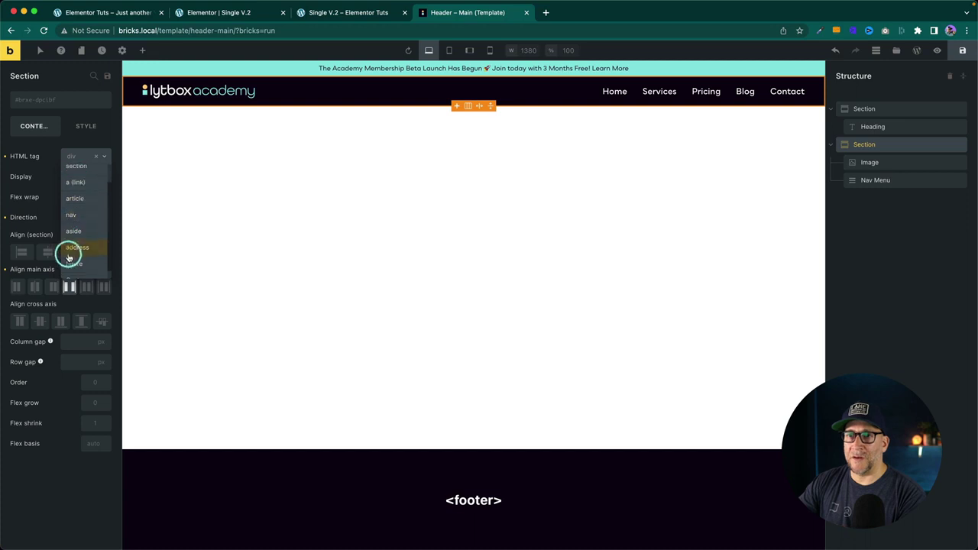
{"action": "scroll", "coordinate": [75, 258], "scroll_direction": "down", "scroll_amount": 1}
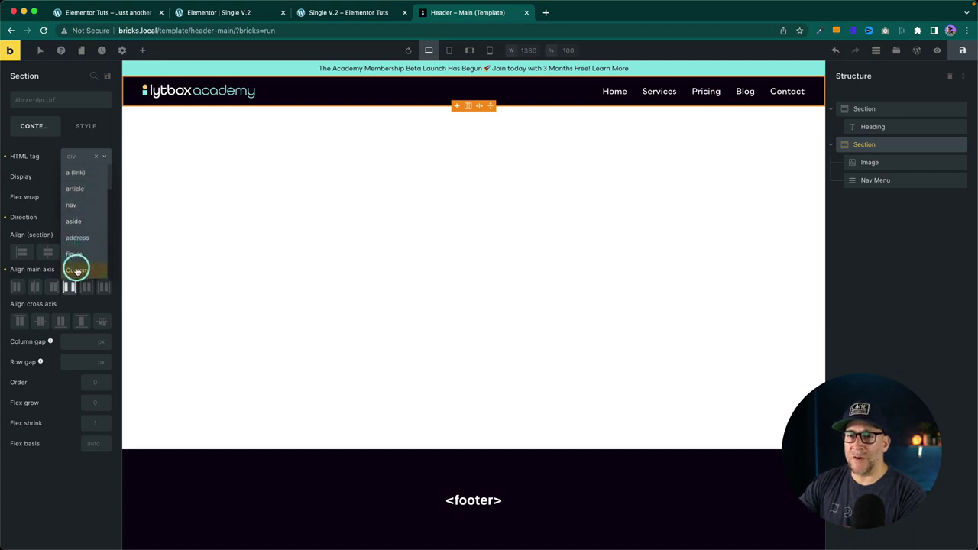
{"action": "left_click", "coordinate": [84, 269]}
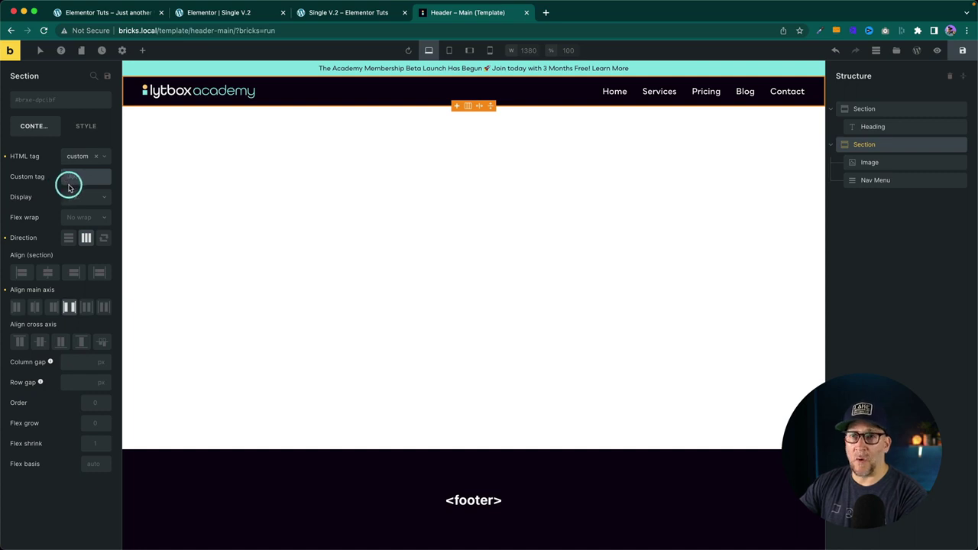
{"action": "left_click", "coordinate": [95, 155]}
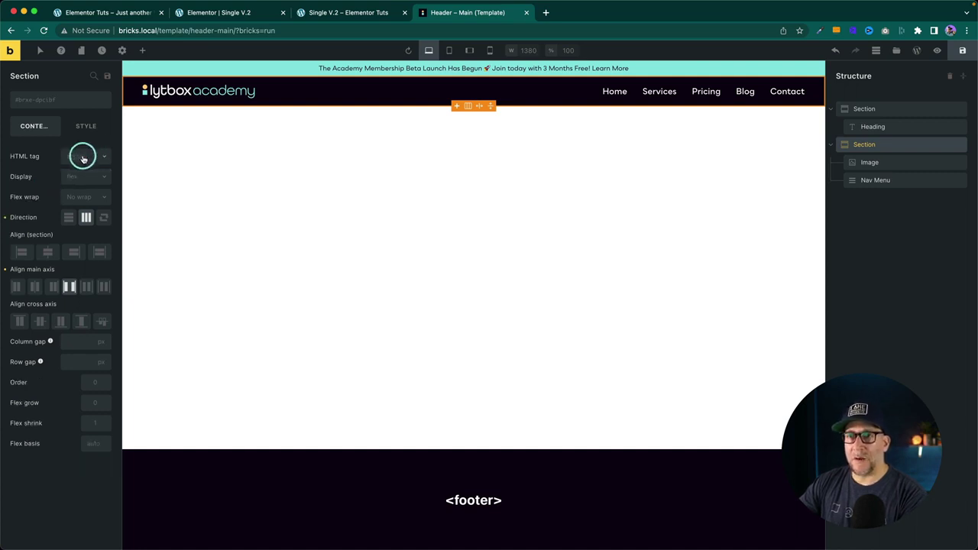
{"action": "left_click", "coordinate": [79, 158]}
{"action": "scroll", "coordinate": [76, 223], "scroll_direction": "up", "scroll_amount": 2}
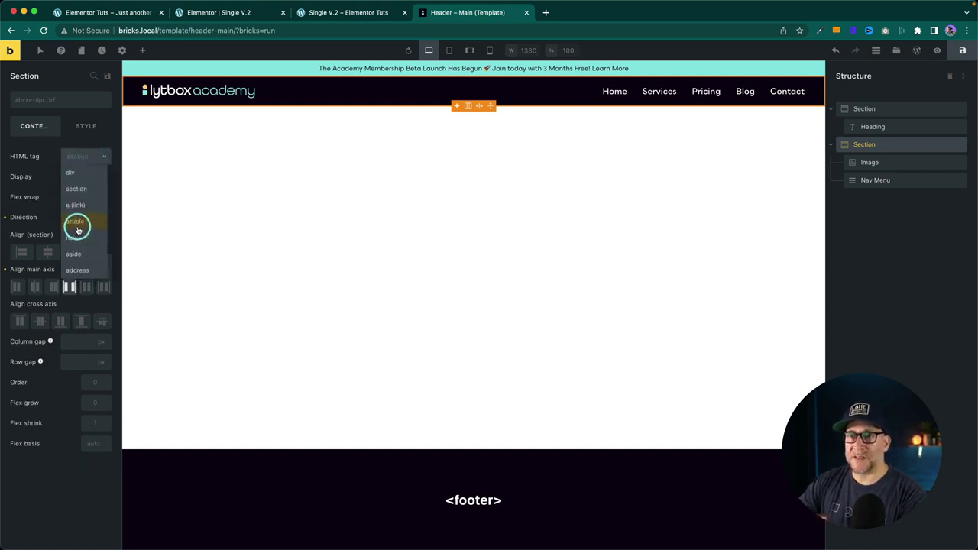
{"action": "left_click", "coordinate": [77, 177]}
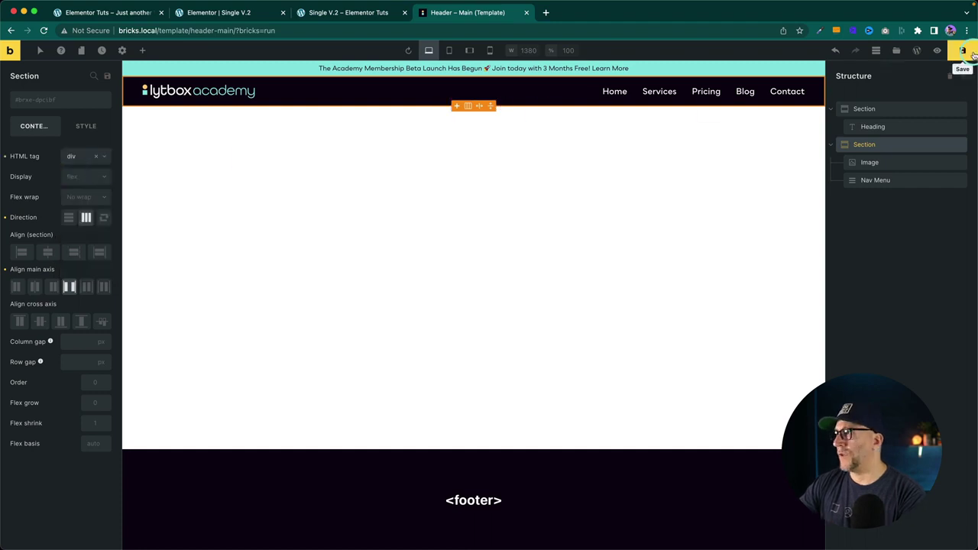
Save the header template, open it on the frontend, and inspect the navigation bar's markup in DevTools
{"action": "left_click", "coordinate": [962, 51]}
{"action": "left_click", "coordinate": [936, 50]}
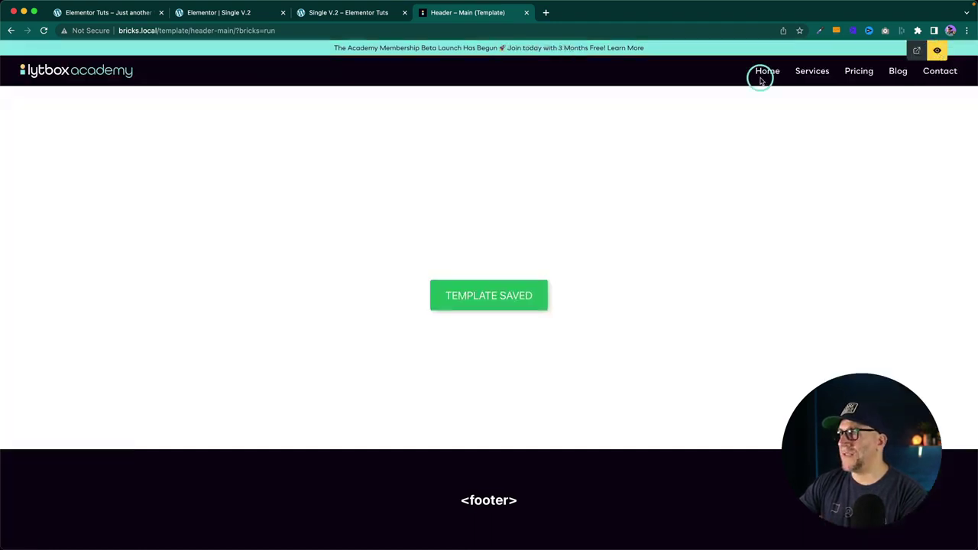
{"action": "left_click", "coordinate": [913, 49]}
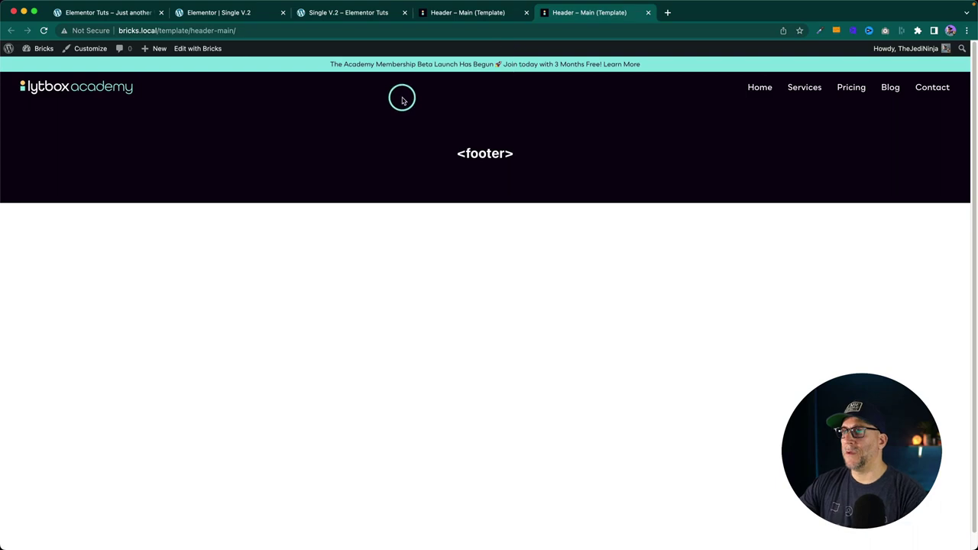
{"action": "right_click", "coordinate": [416, 93]}
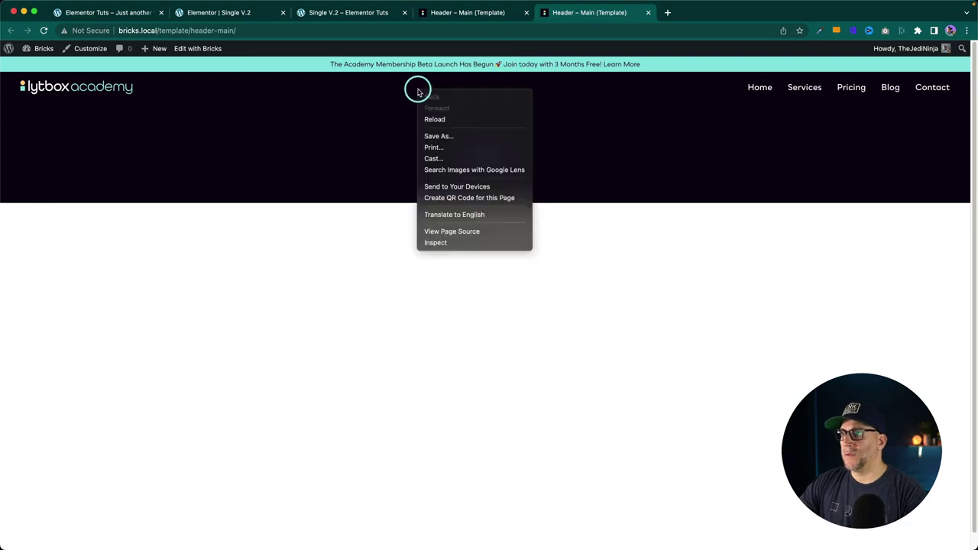
{"action": "left_click", "coordinate": [467, 240]}
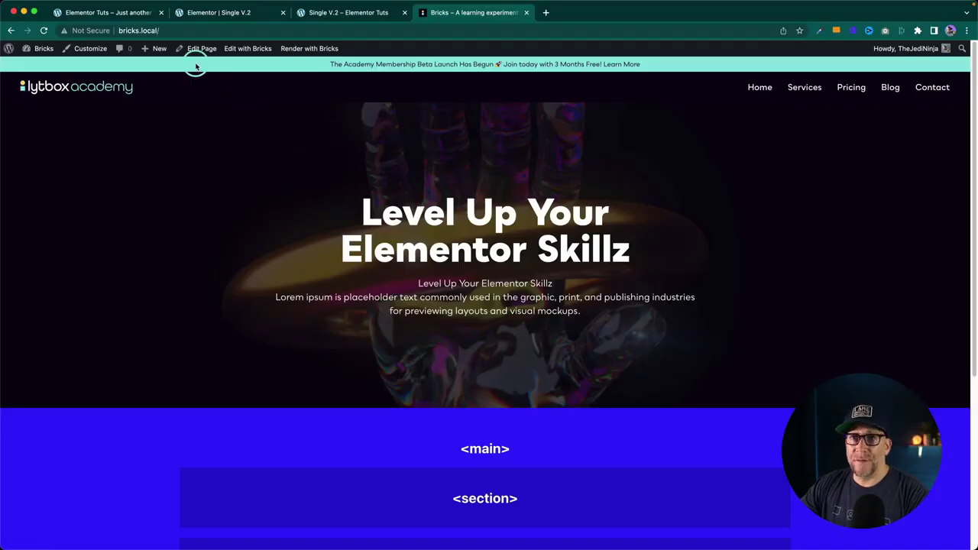
Open the Footer template in Bricks, select its section, and examine the available HTML tag options
{"action": "mouse_move", "coordinate": [247, 48]}
{"action": "left_click", "coordinate": [249, 81]}
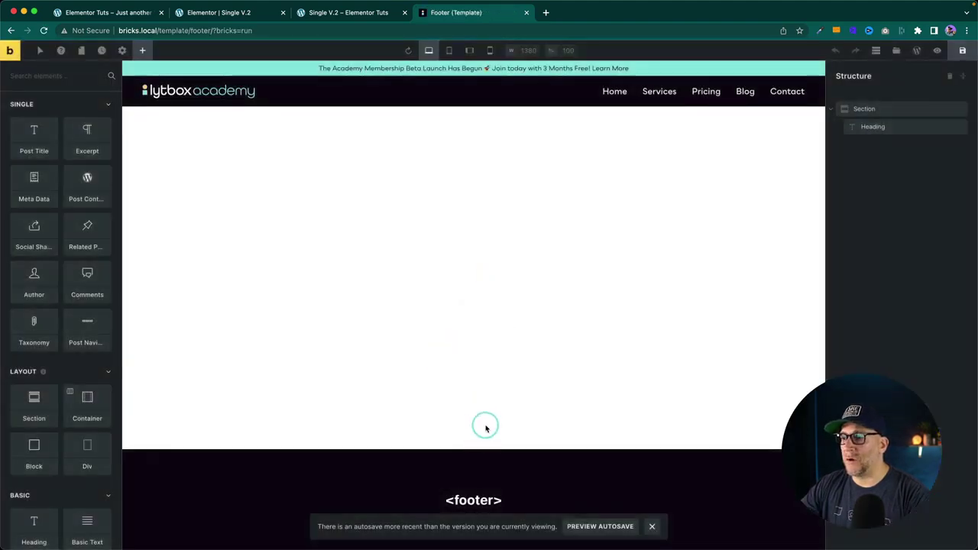
{"action": "left_click", "coordinate": [393, 472]}
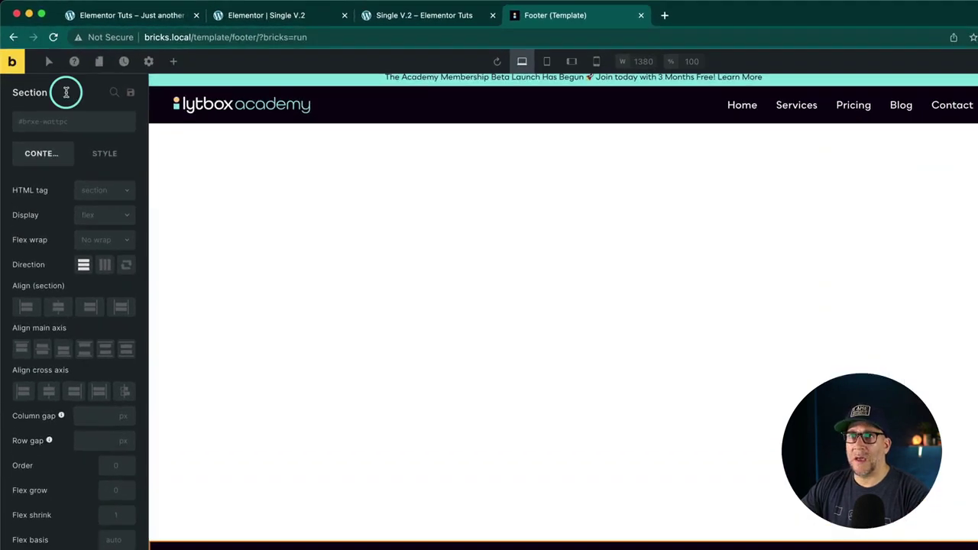
{"action": "left_click", "coordinate": [105, 198]}
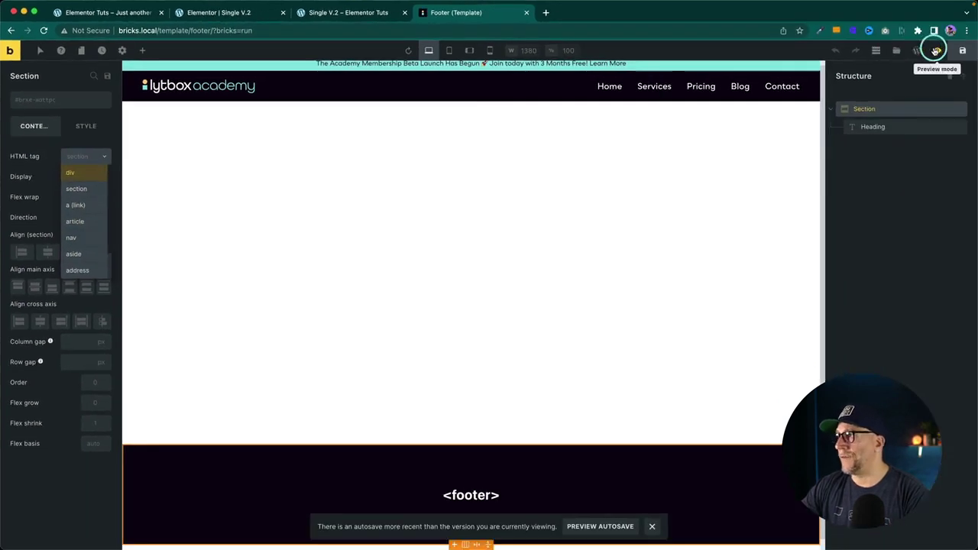
View the Footer template on the frontend, inspect the footer area in DevTools, and collapse its enclosing footer element
{"action": "left_click", "coordinate": [935, 51]}
{"action": "left_click", "coordinate": [918, 49]}
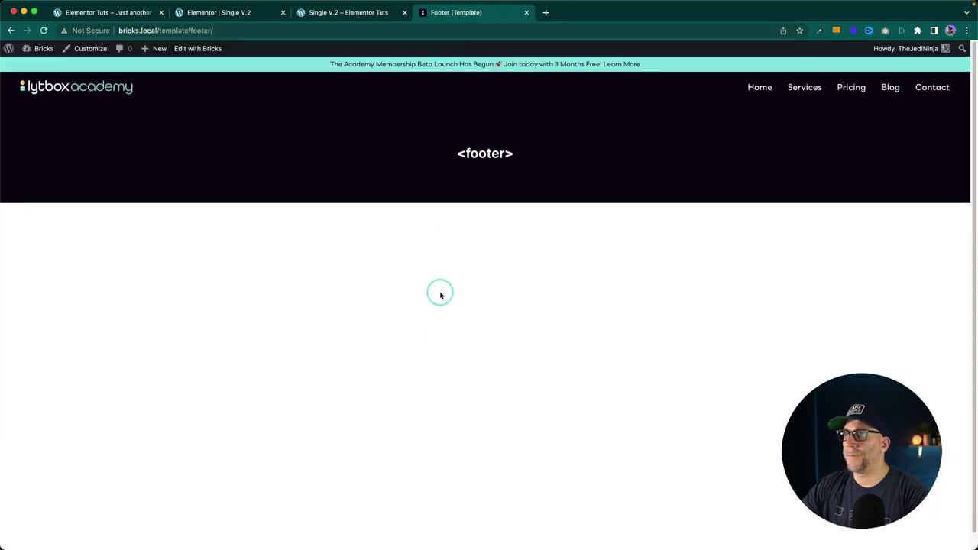
{"action": "right_click", "coordinate": [402, 138]}
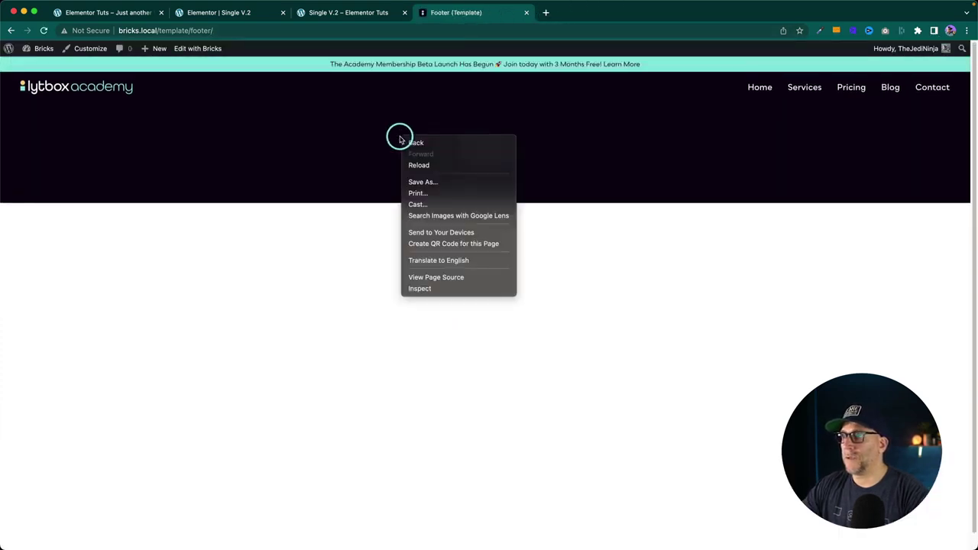
{"action": "left_click", "coordinate": [421, 288]}
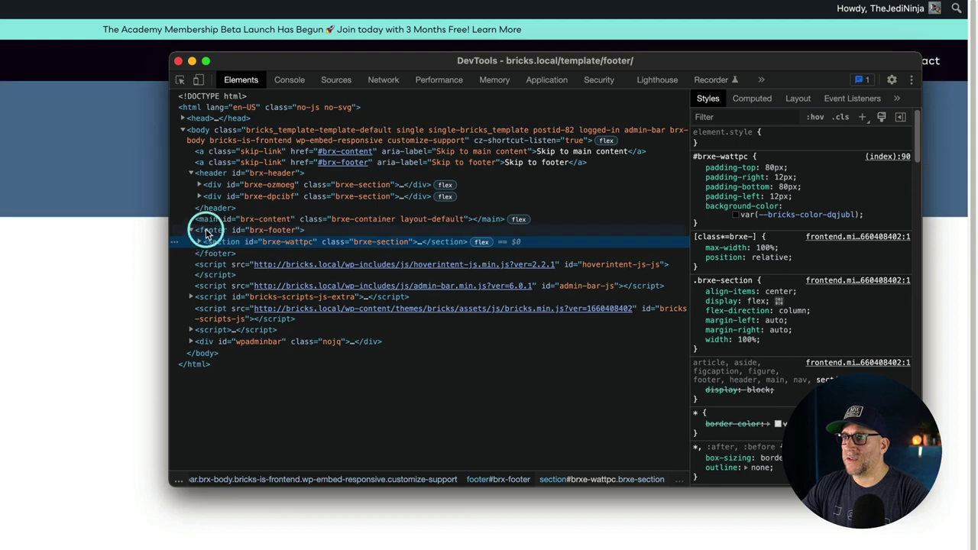
{"action": "left_click", "coordinate": [193, 230]}
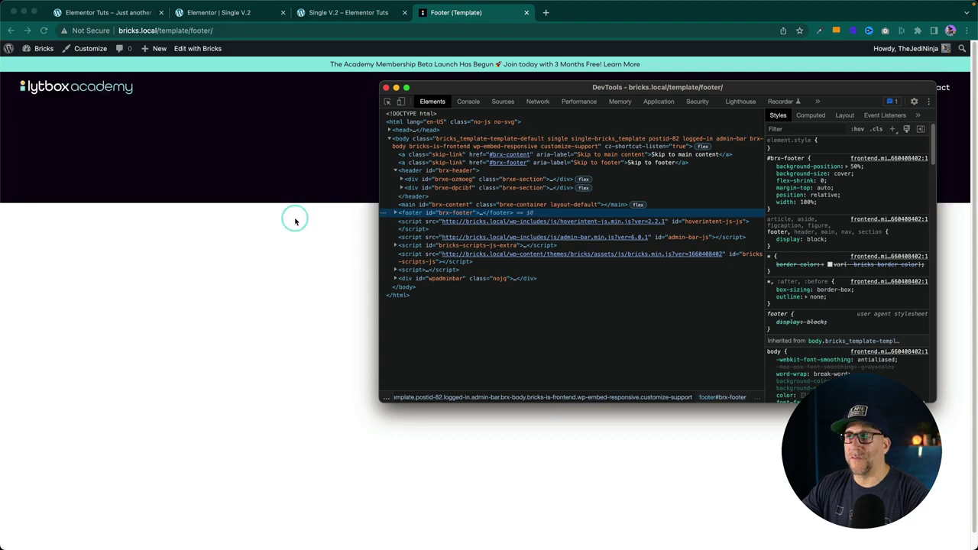
{"action": "left_click", "coordinate": [247, 243]}
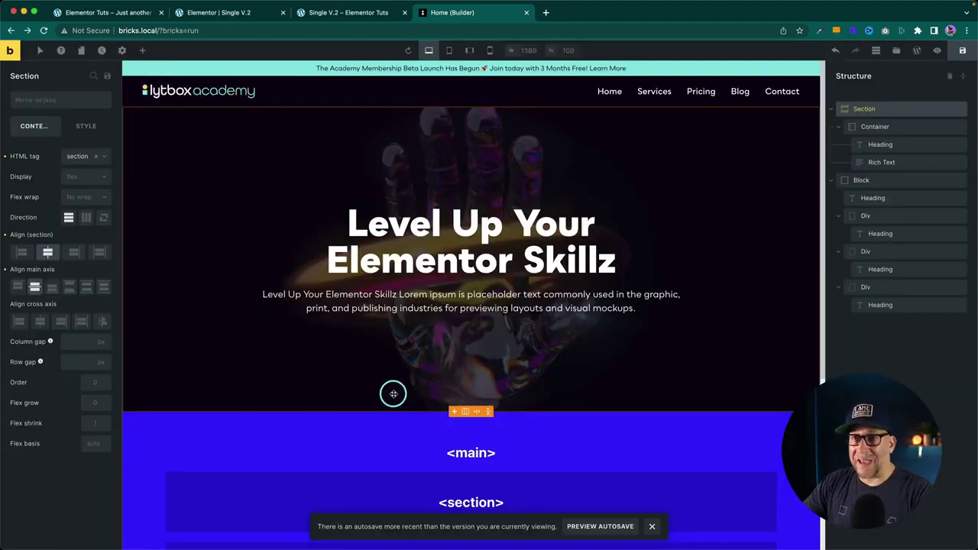
Select the blue main block in the Home page builder and examine its available HTML tag options
{"action": "scroll", "coordinate": [392, 393], "scroll_direction": "down", "scroll_amount": 6}
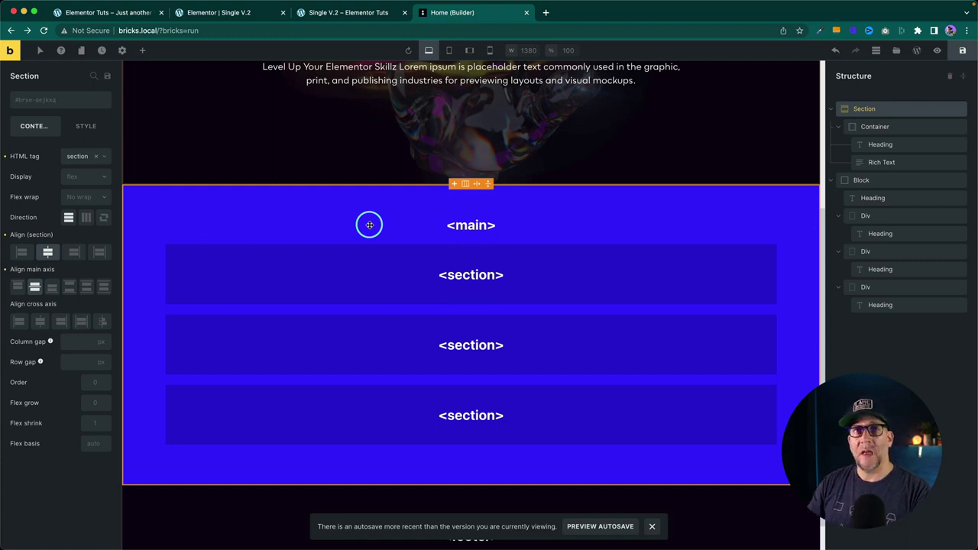
{"action": "left_click", "coordinate": [365, 213]}
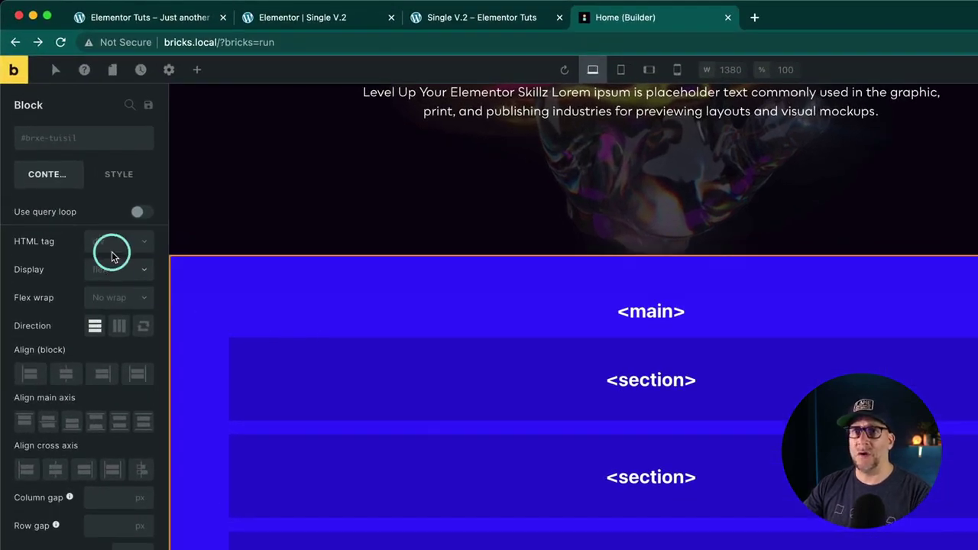
{"action": "left_click", "coordinate": [120, 244]}
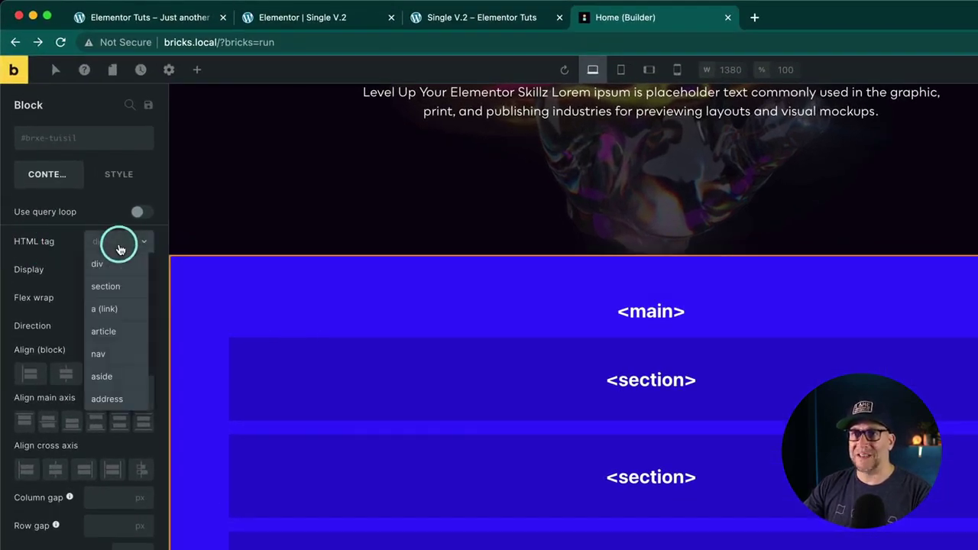
{"action": "scroll", "coordinate": [113, 264], "scroll_direction": "down", "scroll_amount": 1}
{"action": "scroll", "coordinate": [115, 294], "scroll_direction": "down", "scroll_amount": 1}
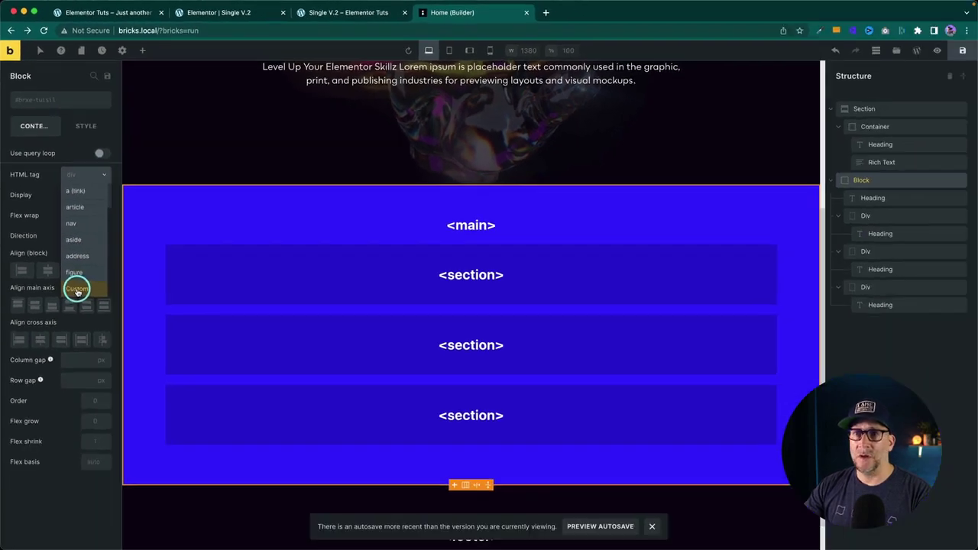
{"action": "scroll", "coordinate": [107, 401], "scroll_direction": "up", "scroll_amount": 2}
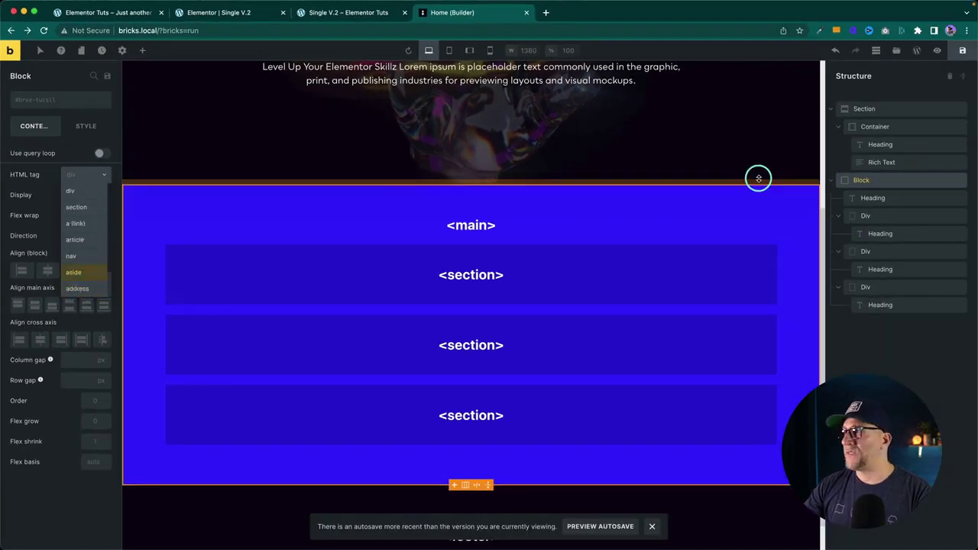
Open the Home page on the frontend and inspect the blue main block in DevTools
{"action": "left_click", "coordinate": [937, 50]}
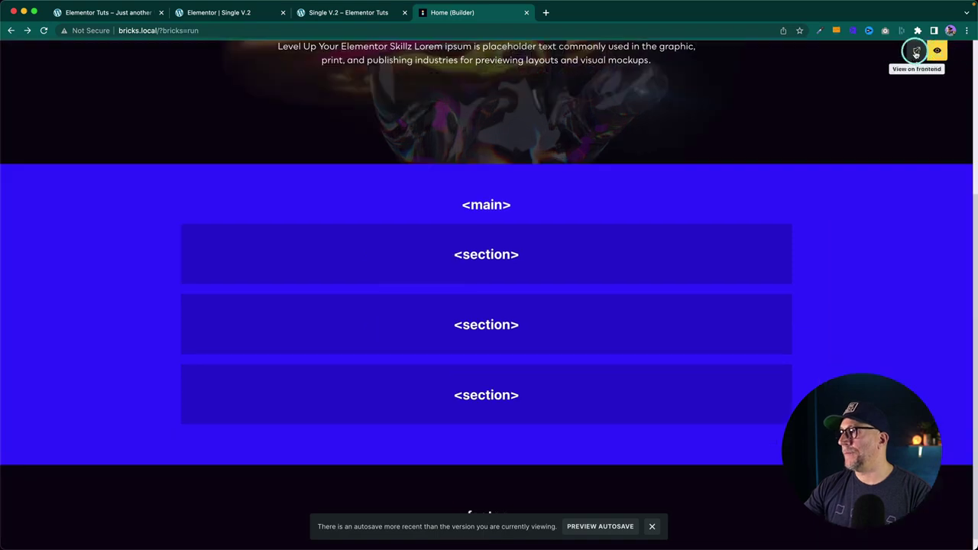
{"action": "key", "text": "super+r"}
{"action": "left_click", "coordinate": [520, 201]}
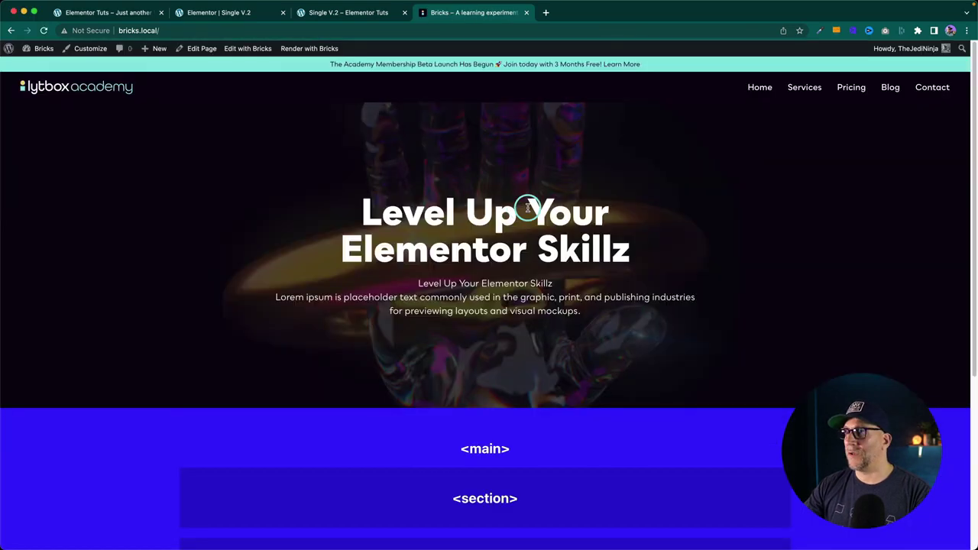
{"action": "scroll", "coordinate": [401, 244], "scroll_direction": "down", "scroll_amount": 5}
{"action": "right_click", "coordinate": [144, 176]}
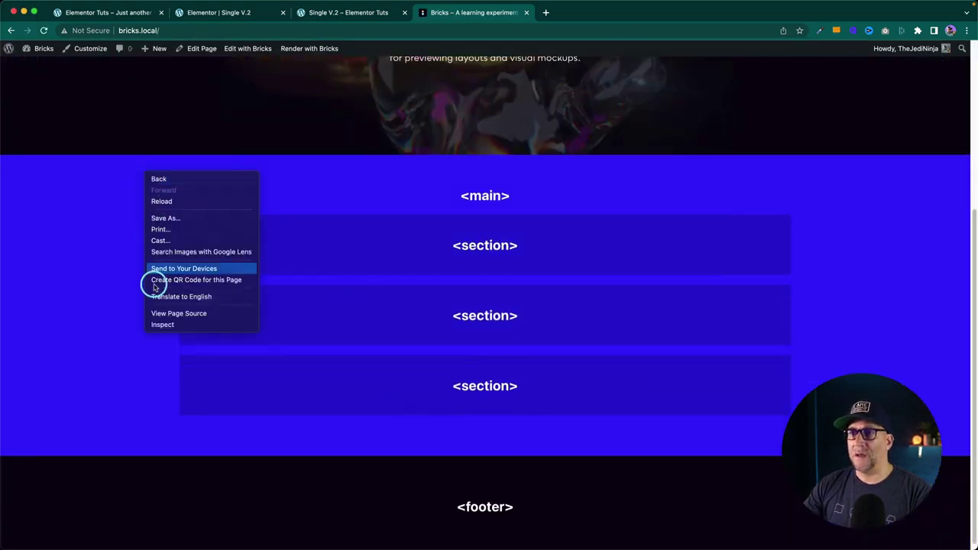
{"action": "left_click", "coordinate": [162, 324]}
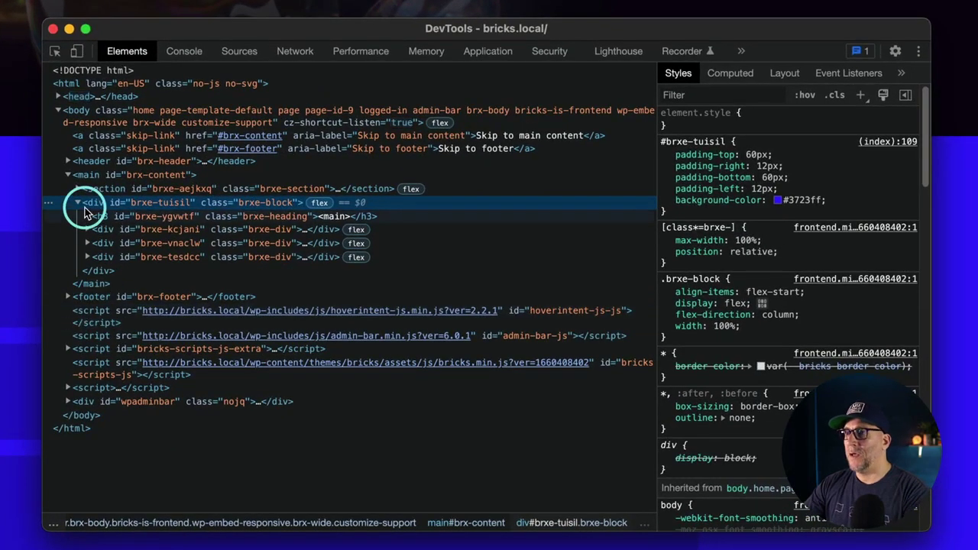
Select and collapse the main element in the markup, and highlight the header, main and footer elements in turn
{"action": "left_click", "coordinate": [77, 177]}
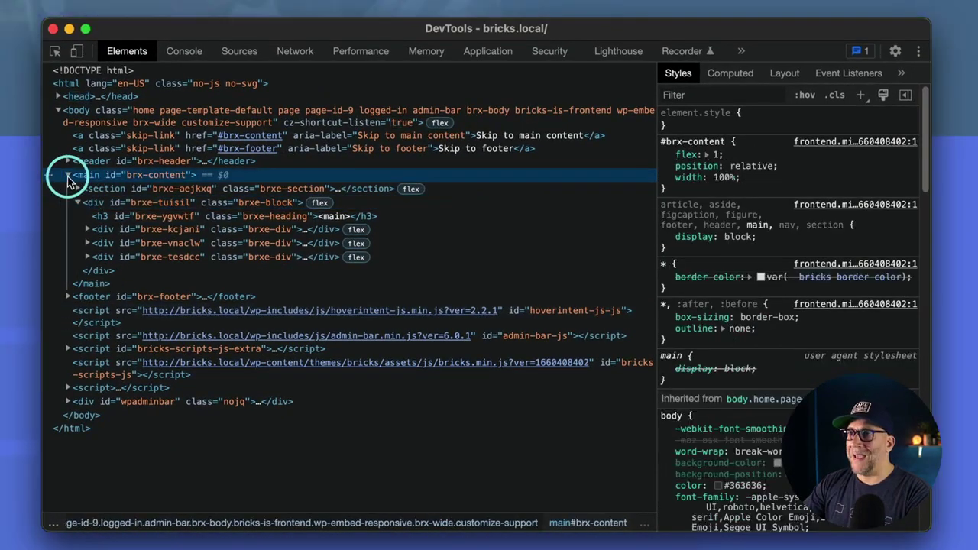
{"action": "left_click", "coordinate": [67, 175]}
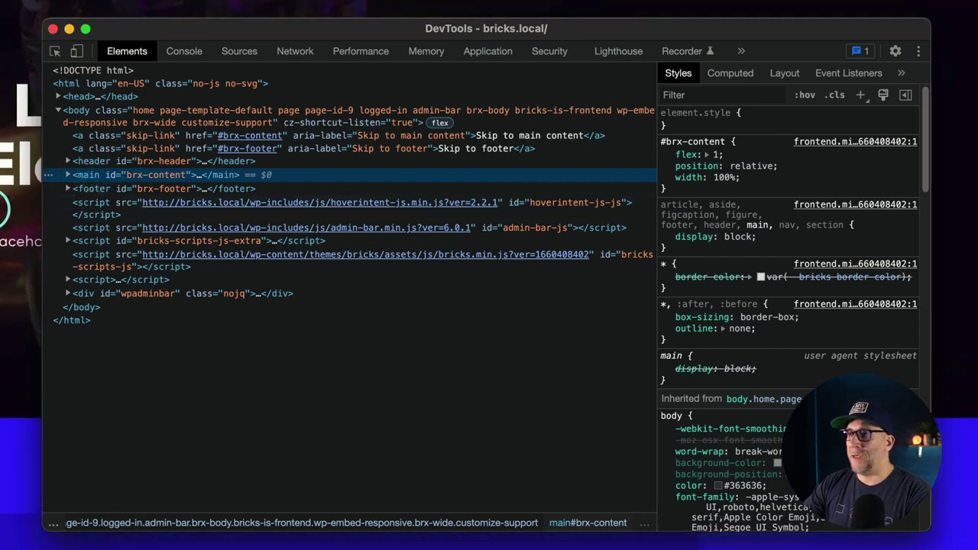
{"action": "left_click", "coordinate": [89, 163]}
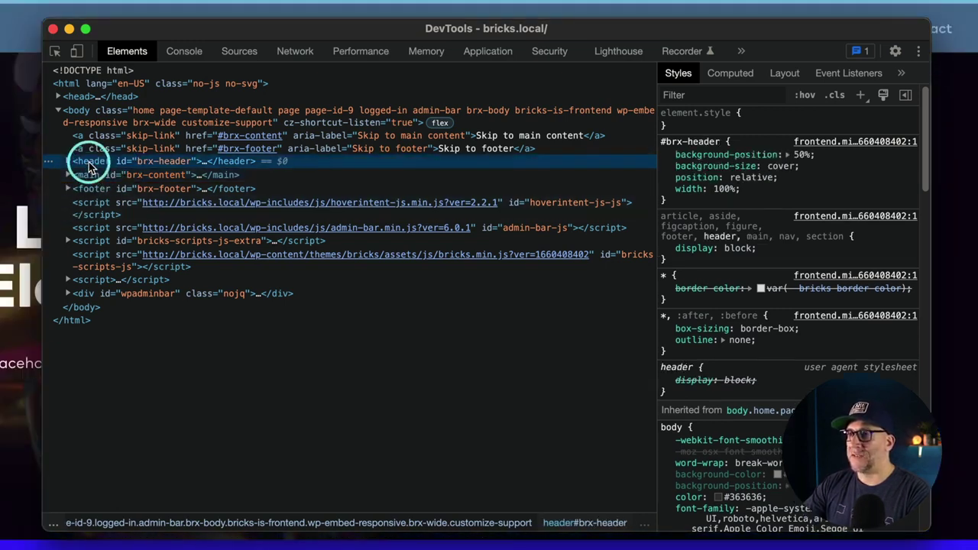
{"action": "left_click", "coordinate": [88, 175]}
{"action": "left_click", "coordinate": [89, 188]}
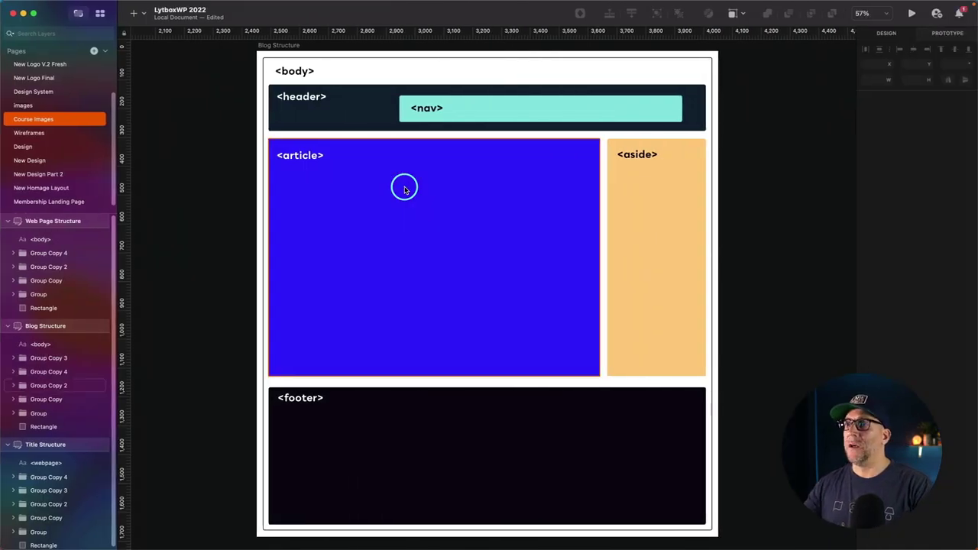
Switch to the LytboxWP 2022 design document and show the Web Page Structure artboard
{"action": "key", "text": "Page_Up"}
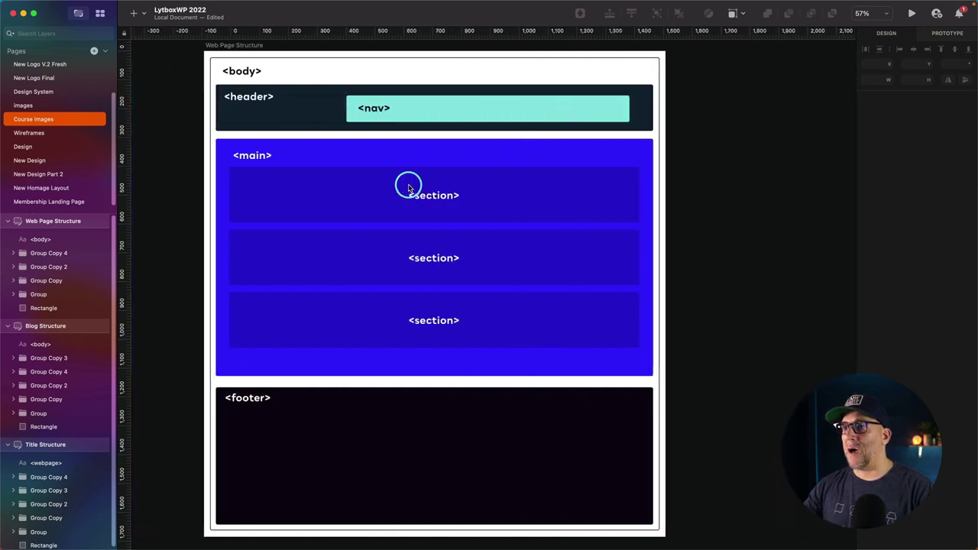